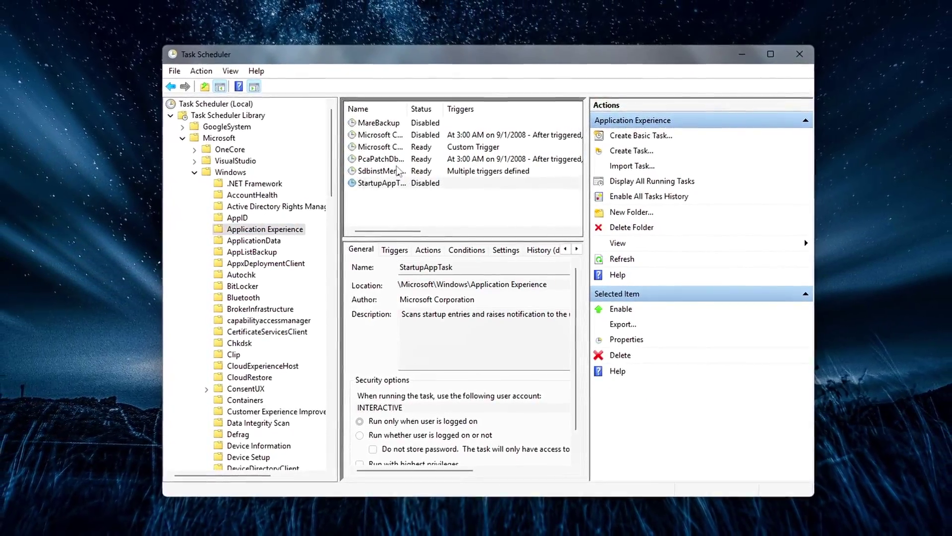
Try disabling SdbinstMergeDbTask and dismiss the permission-denied error.
left_click(415, 182)
right_click(417, 177)
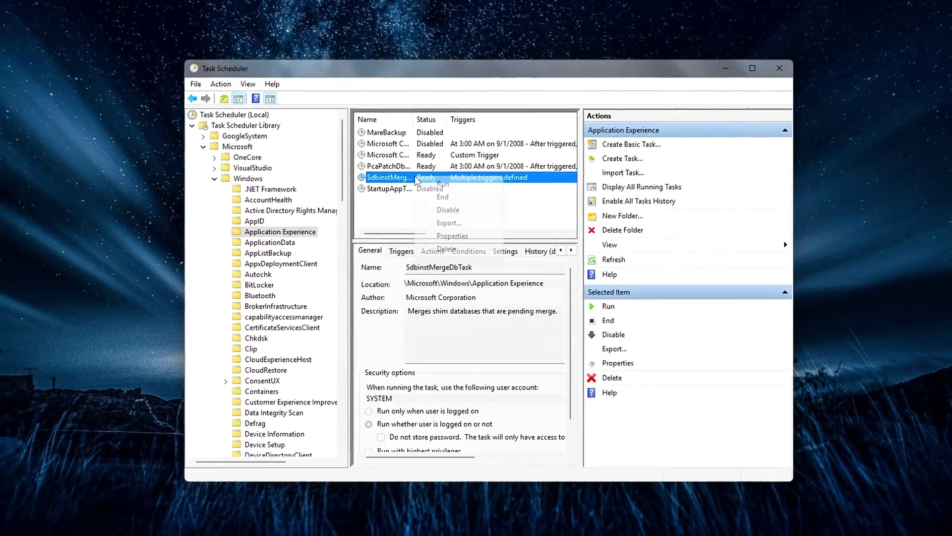
left_click(449, 209)
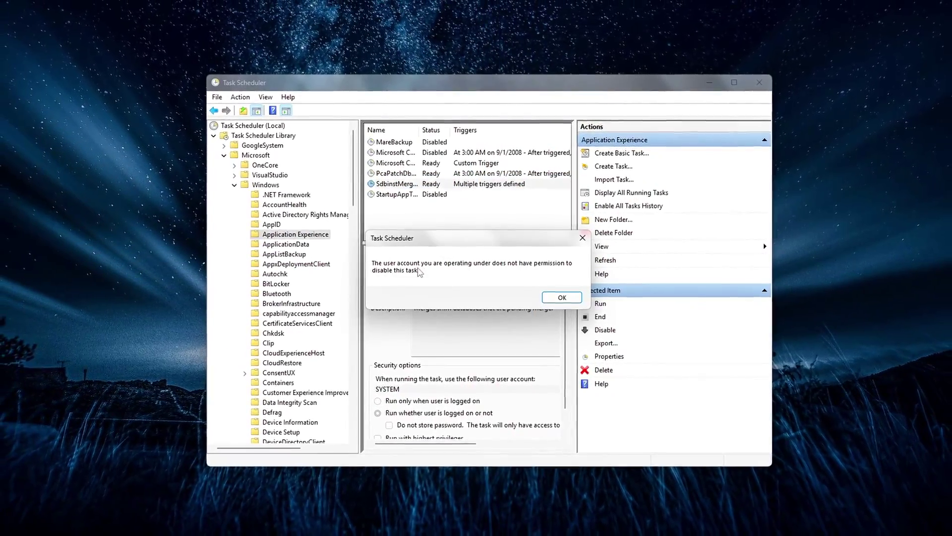
left_click(564, 298)
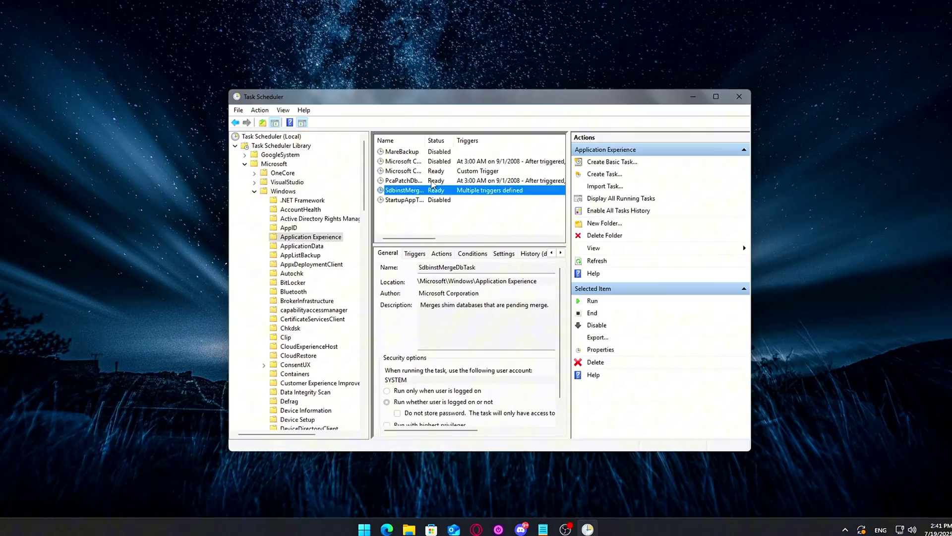
Create a new DWORD (32-bit) value named Win32PrioritySeparation and open it for editing.
right_click(447, 179)
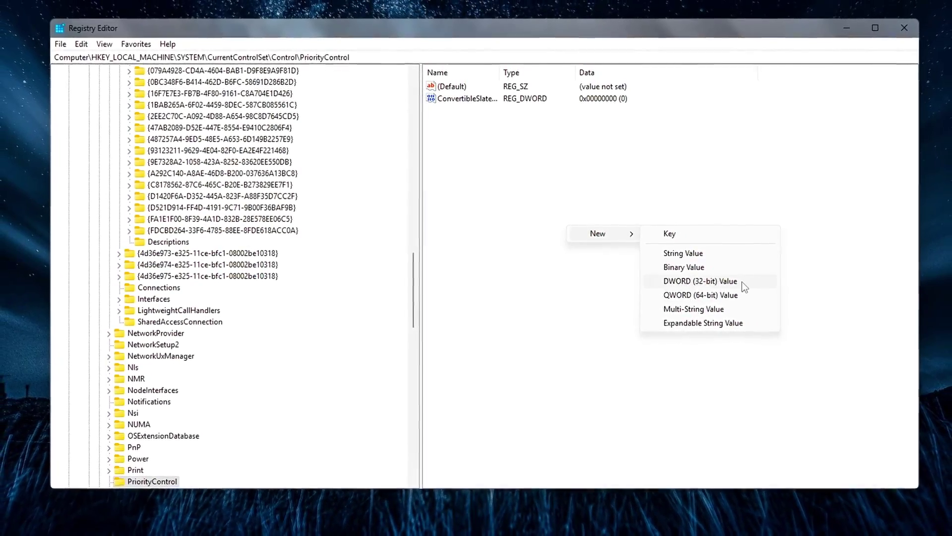
left_click(694, 281)
type("Win32PrioritySeparation")
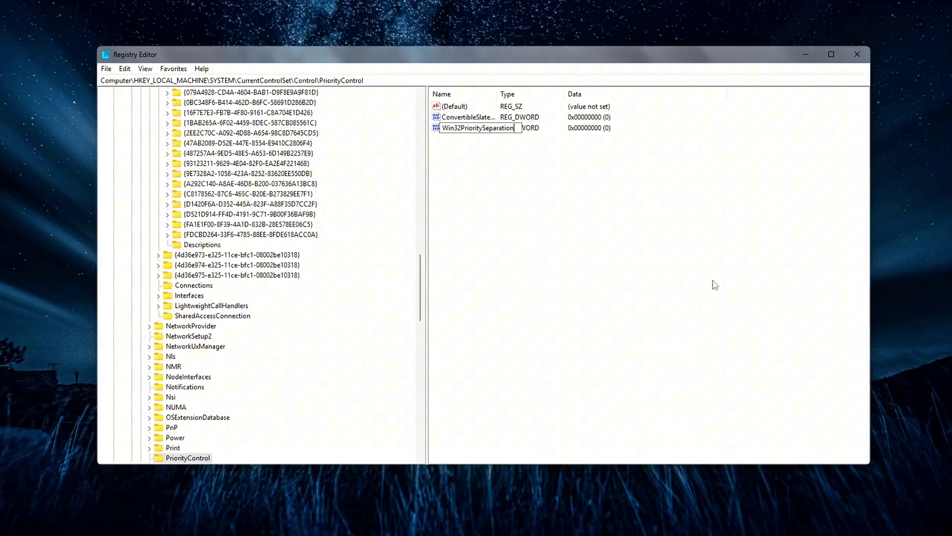
key("Return")
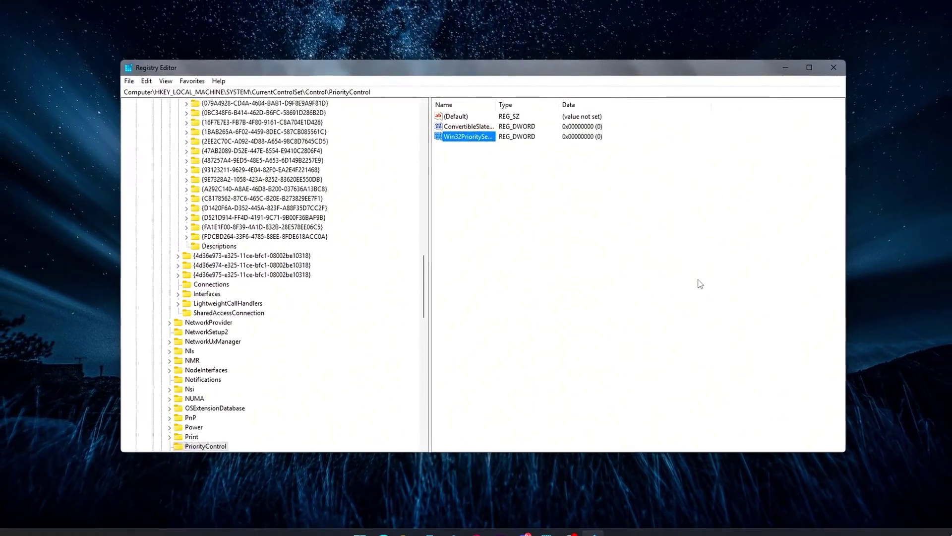
key("Return")
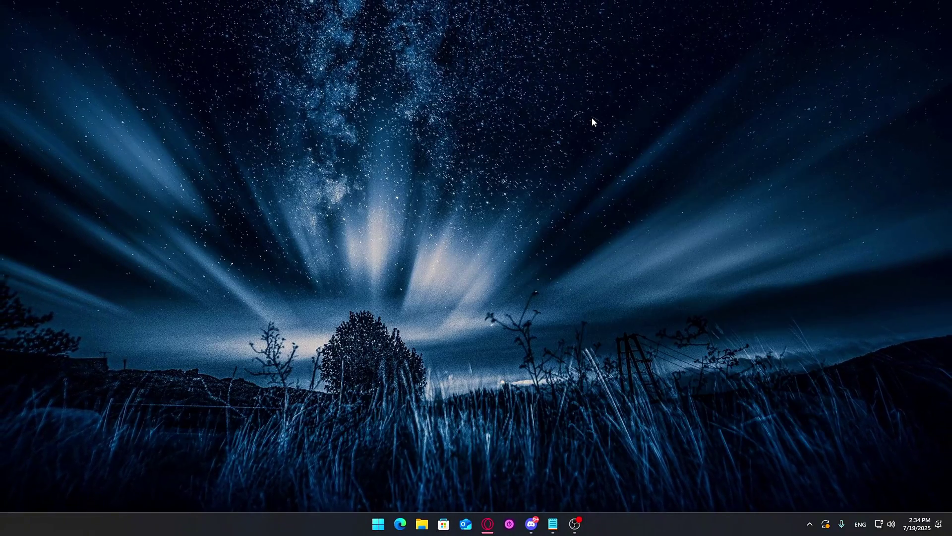
Launch regedit from the Run dialog, reopening Registry Editor at the PriorityControl key.
key("super+r")
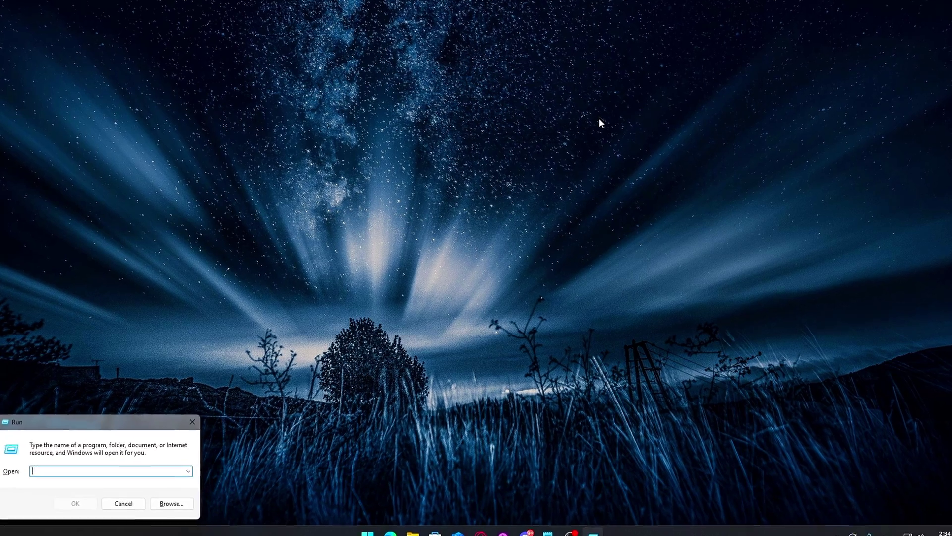
type("r")
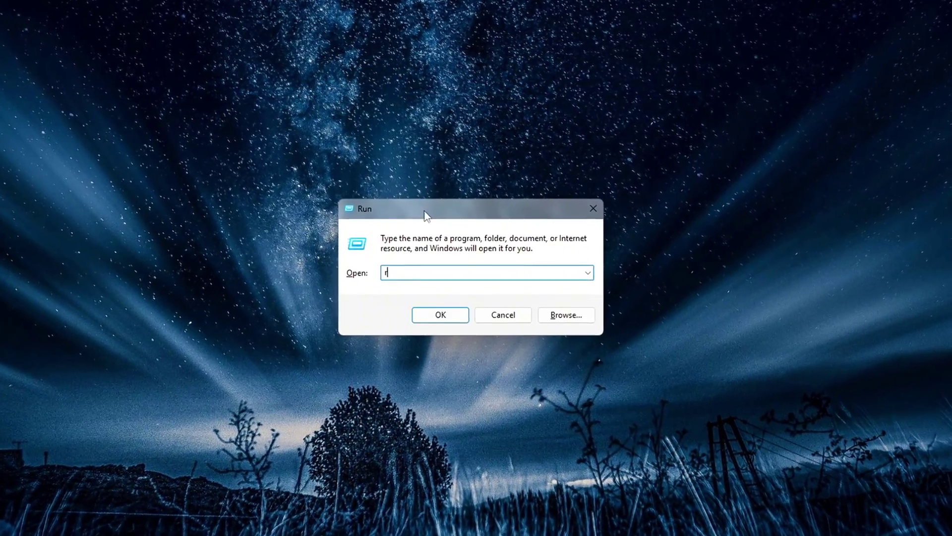
type("egedit")
key("Return")
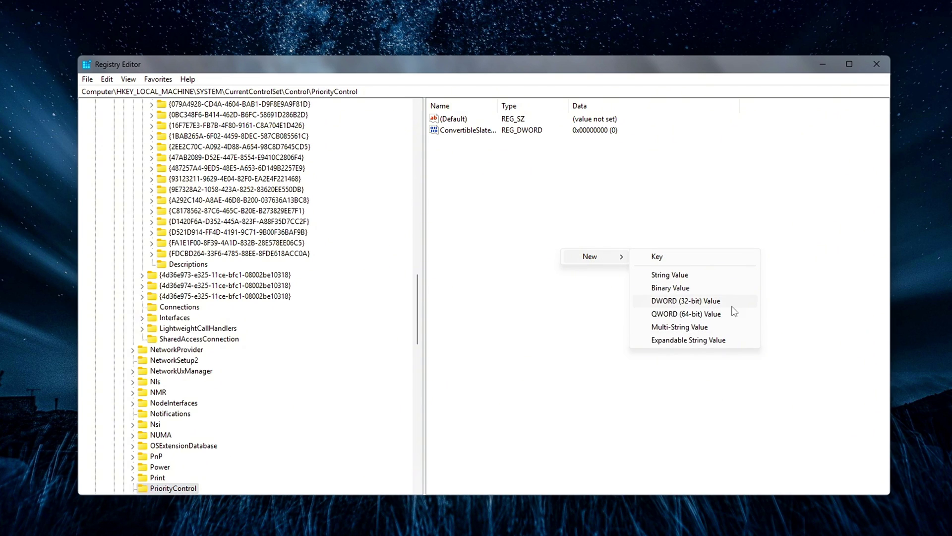
Create the Win32PrioritySeparation DWORD and set it to 38 in Decimal (0x26).
left_click(734, 301)
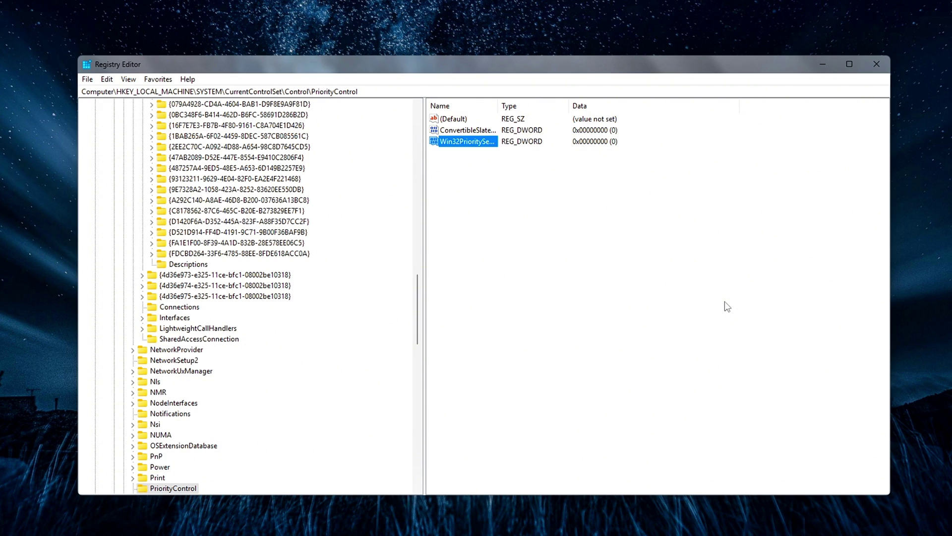
key("Return")
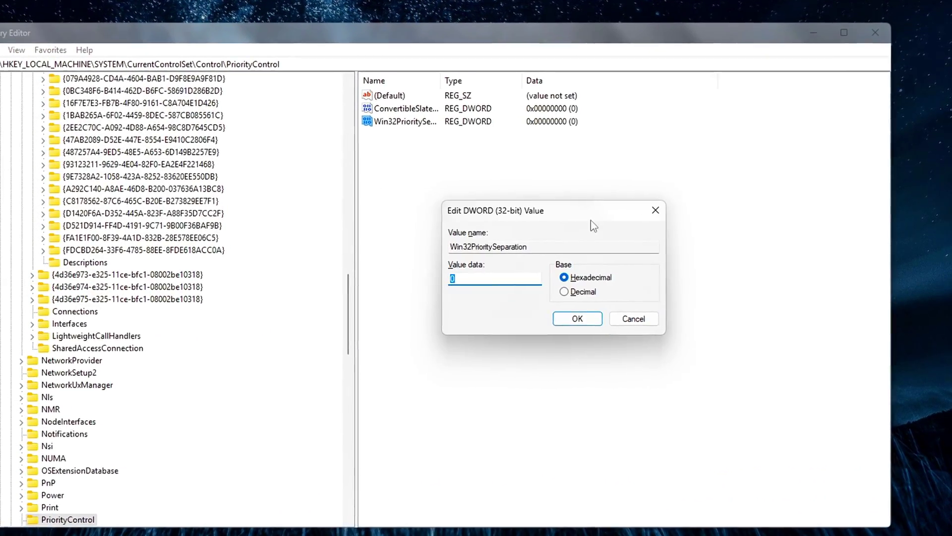
key("Tab")
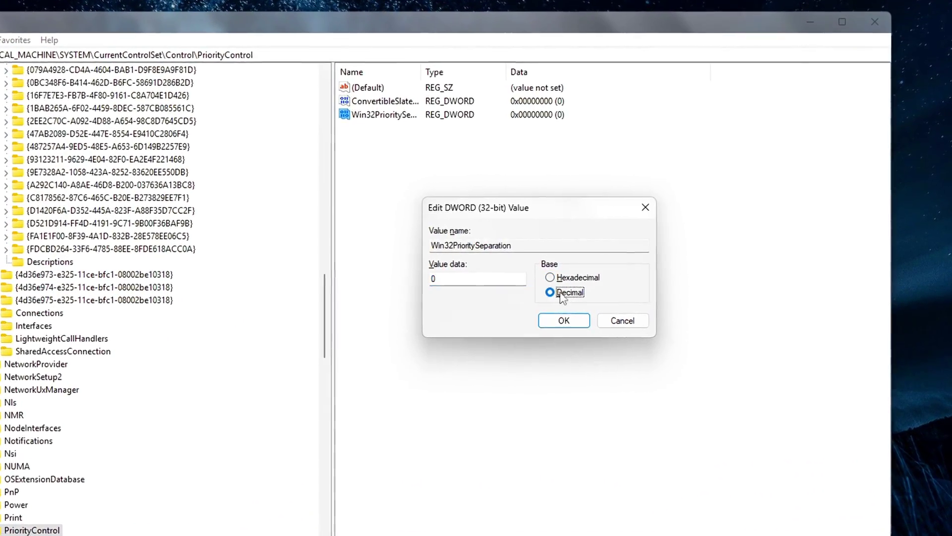
left_click(529, 296)
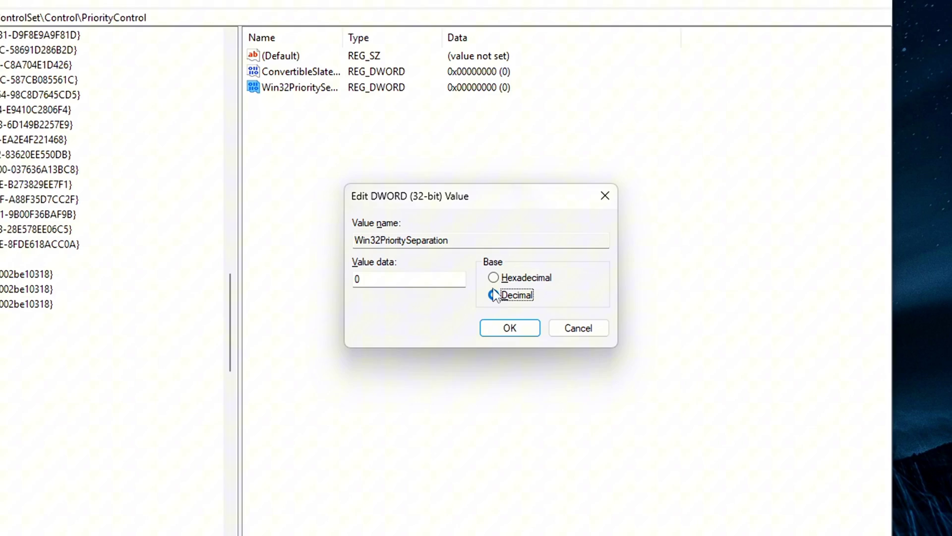
double_click(406, 279)
type("38")
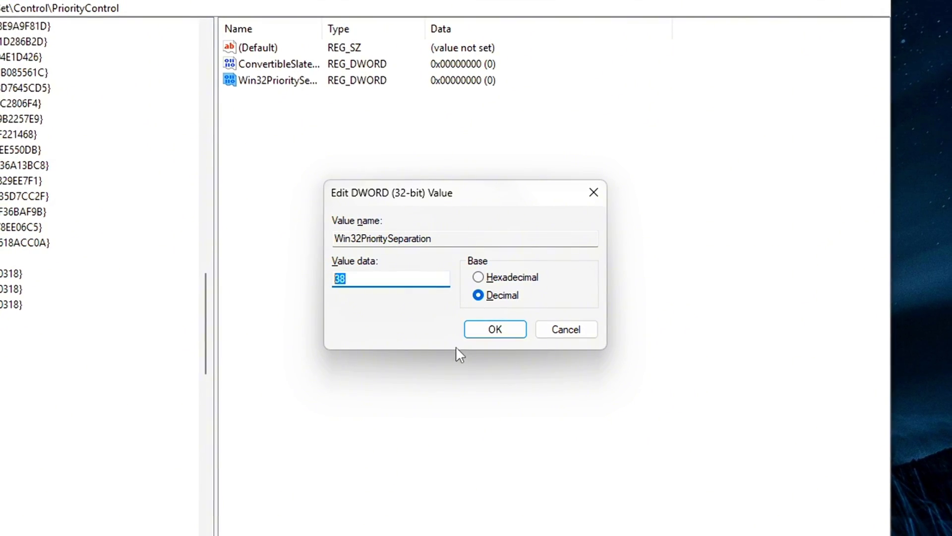
left_click(487, 332)
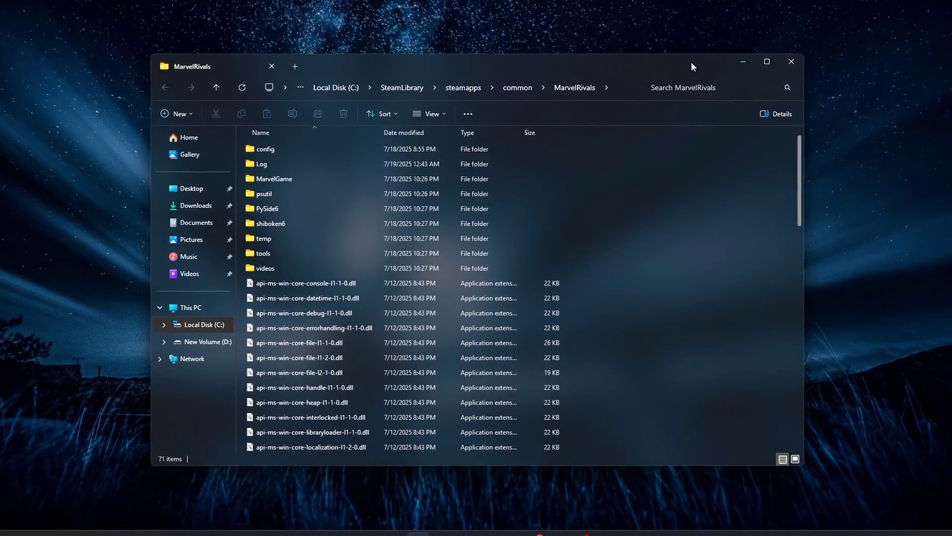
Enter the MarvelGame folder in steamapps\common\MarvelRivals to reach Marvel.exe.
double_click(311, 177)
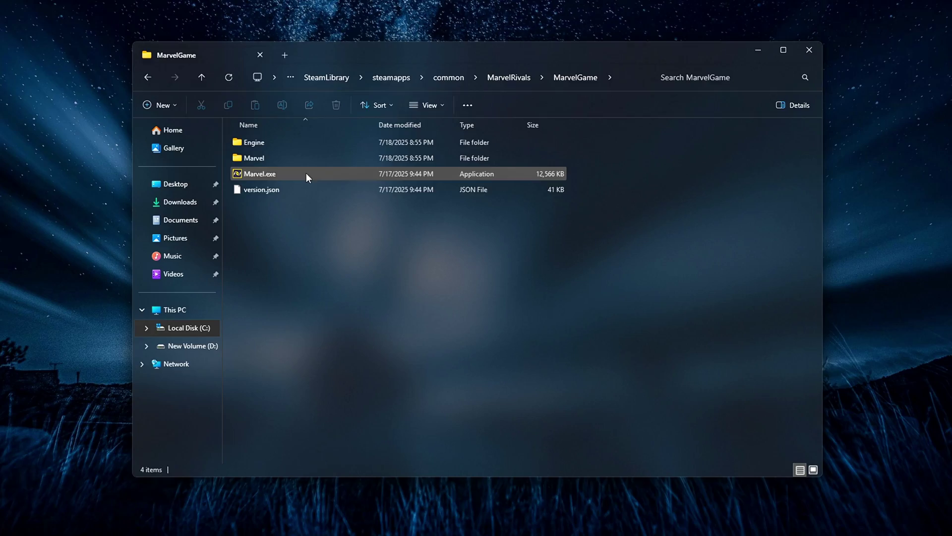
left_click(283, 171)
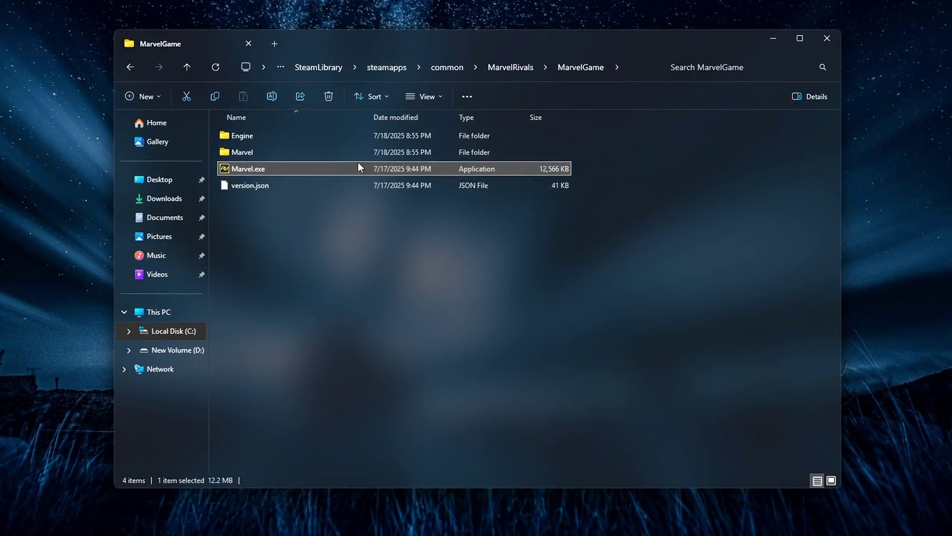
right_click(379, 165)
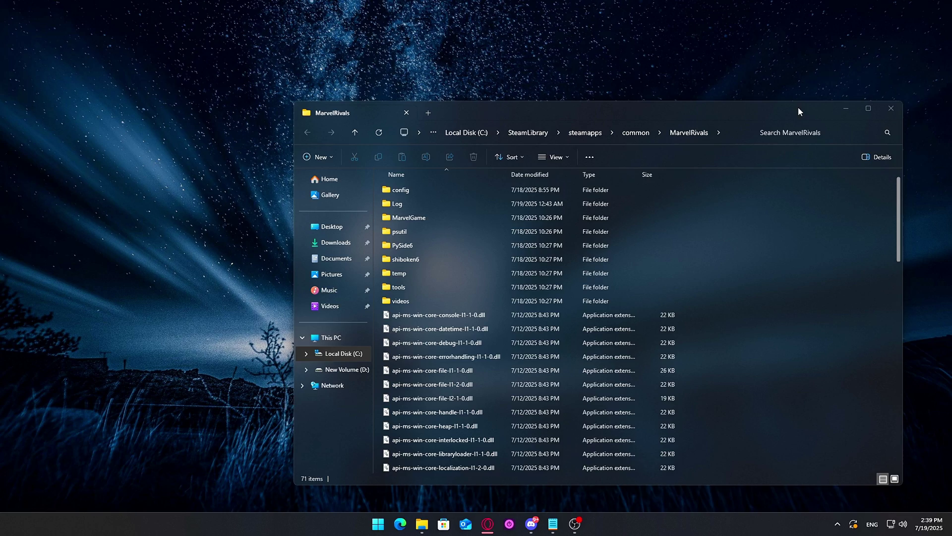
left_click_drag(799, 110, 678, 77)
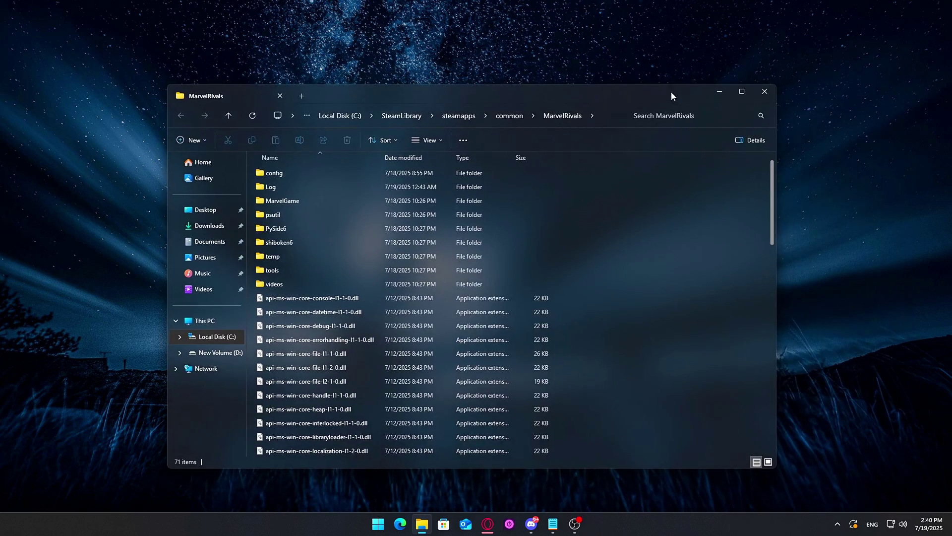
double_click(325, 185)
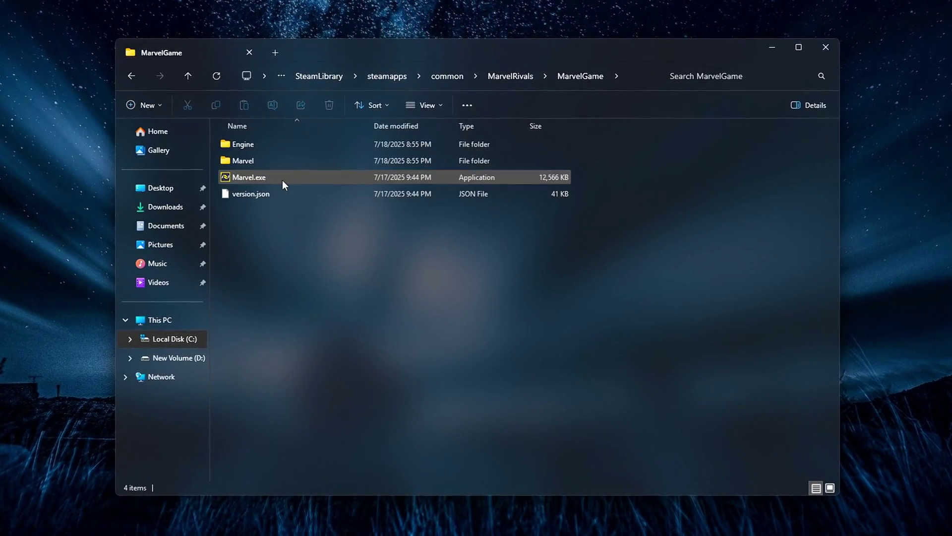
In Marvel.exe's Compatibility properties, enable Override high DPI scaling performed by Application.
left_click(280, 180)
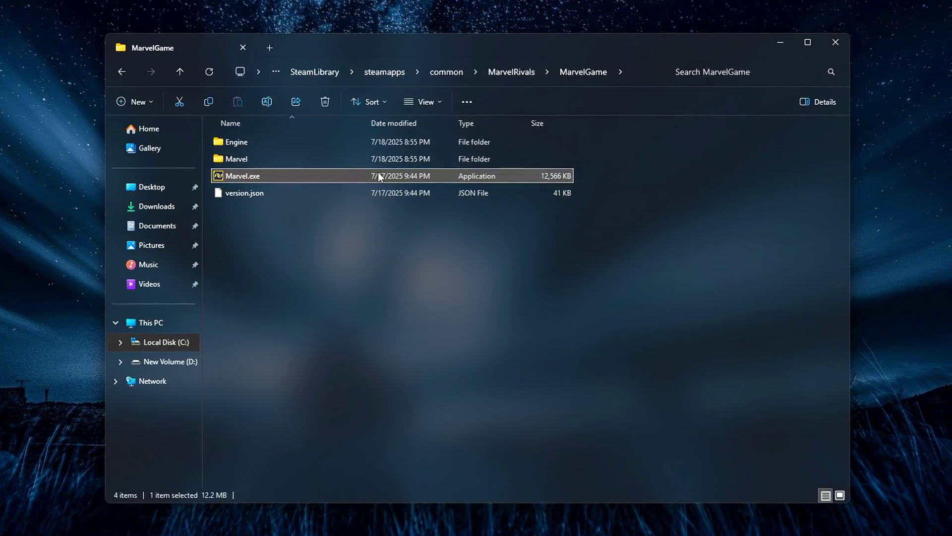
right_click(380, 174)
left_click(431, 471)
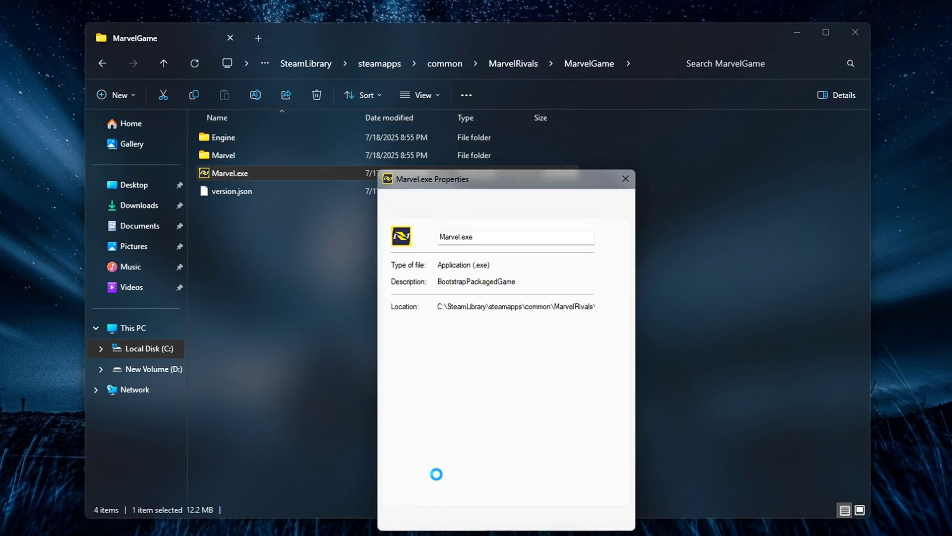
left_click_drag(537, 171, 532, 124)
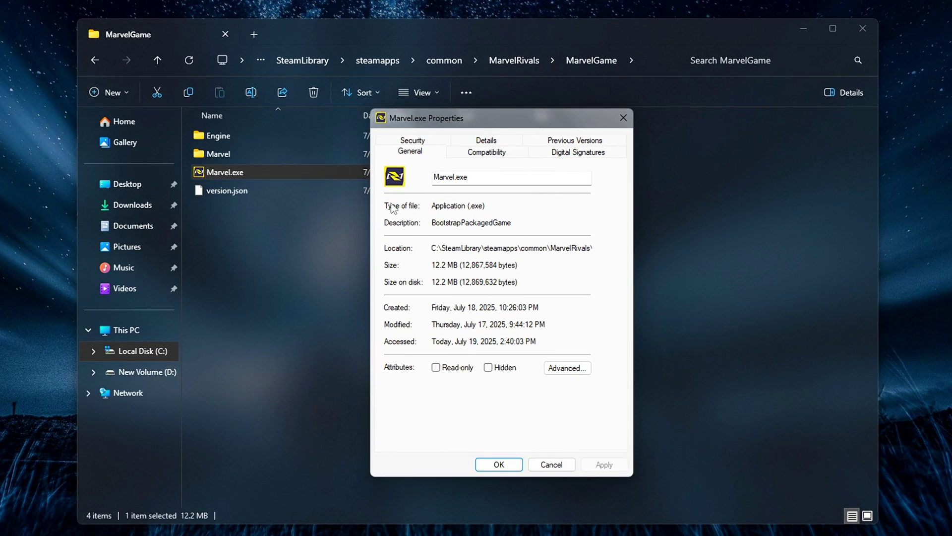
left_click(487, 152)
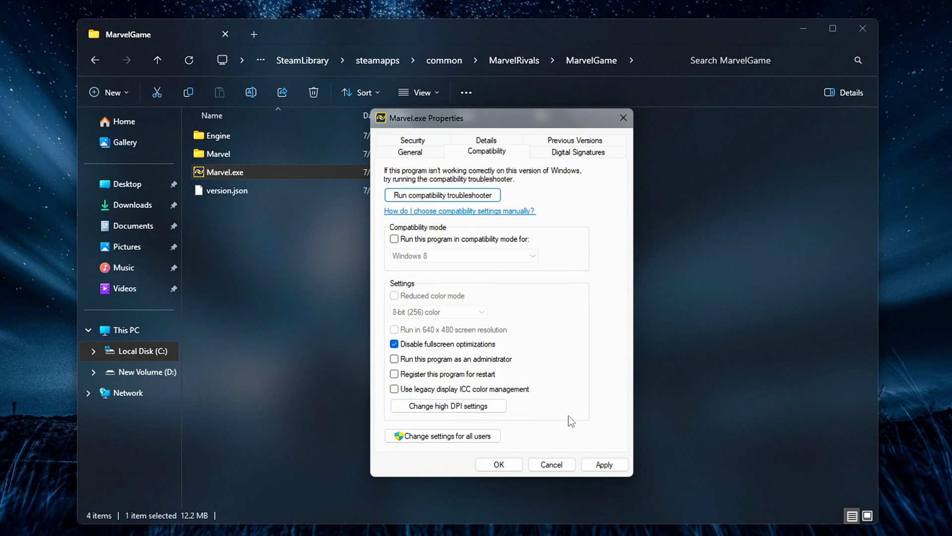
left_click(448, 404)
left_click_drag(544, 184, 591, 182)
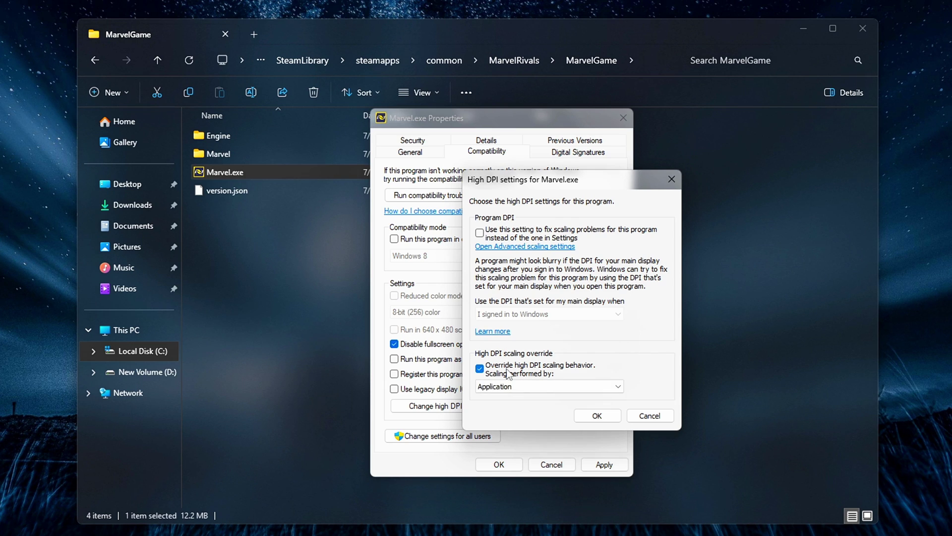
left_click(602, 421)
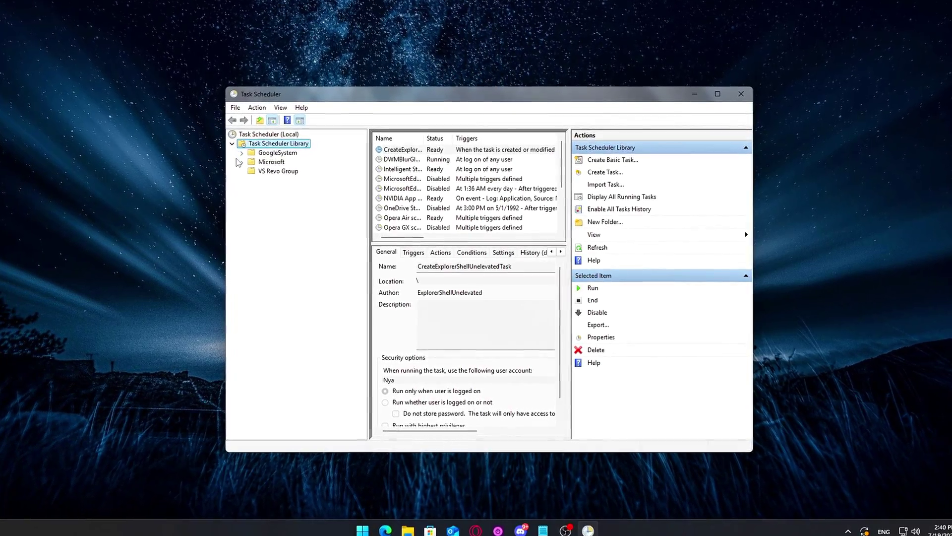
Browse Microsoft > Windows > Application Experience and check StartupAppTask and SdbinstMergeDbTask.
left_click(250, 165)
left_click(243, 185)
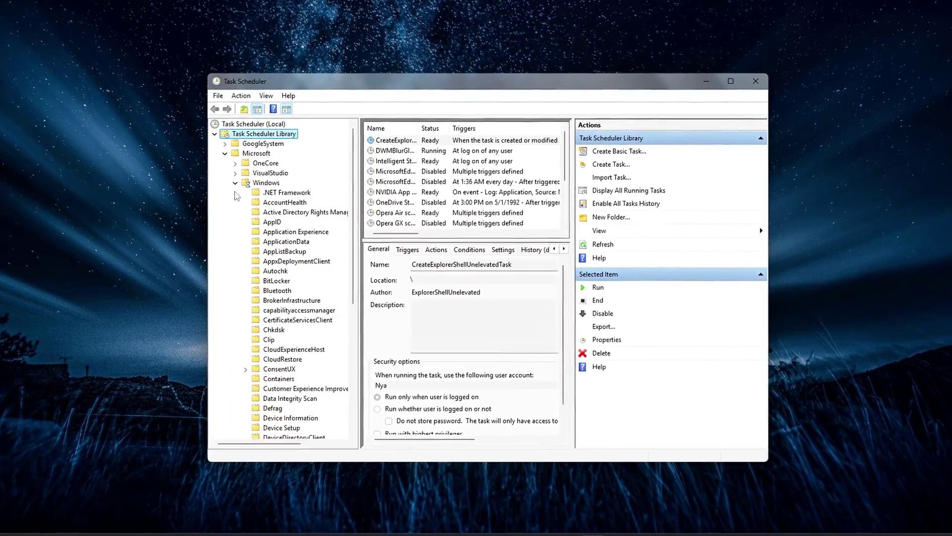
left_click(260, 231)
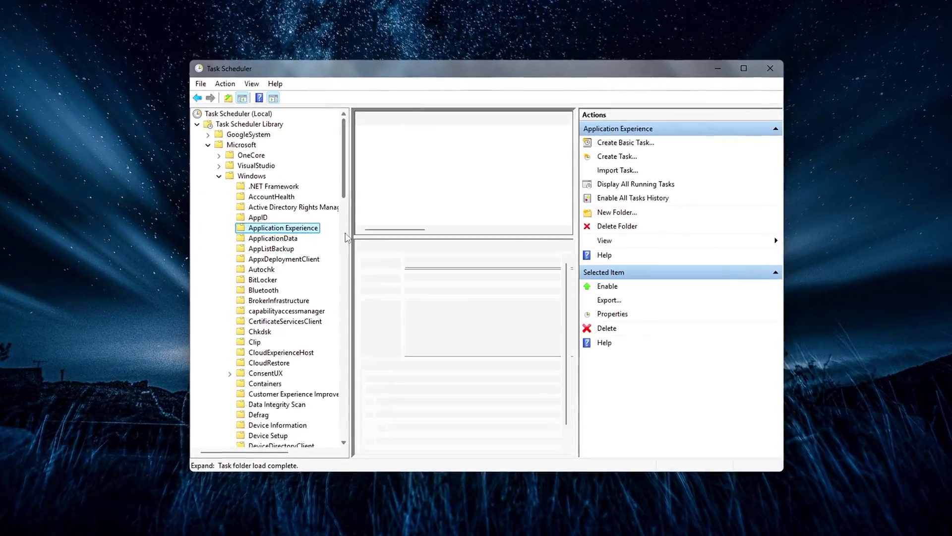
left_click(392, 182)
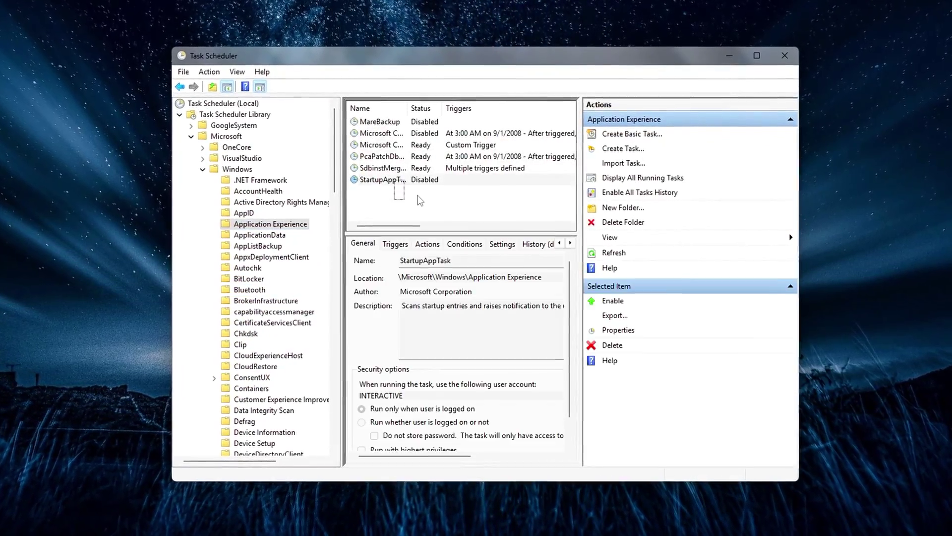
right_click(406, 165)
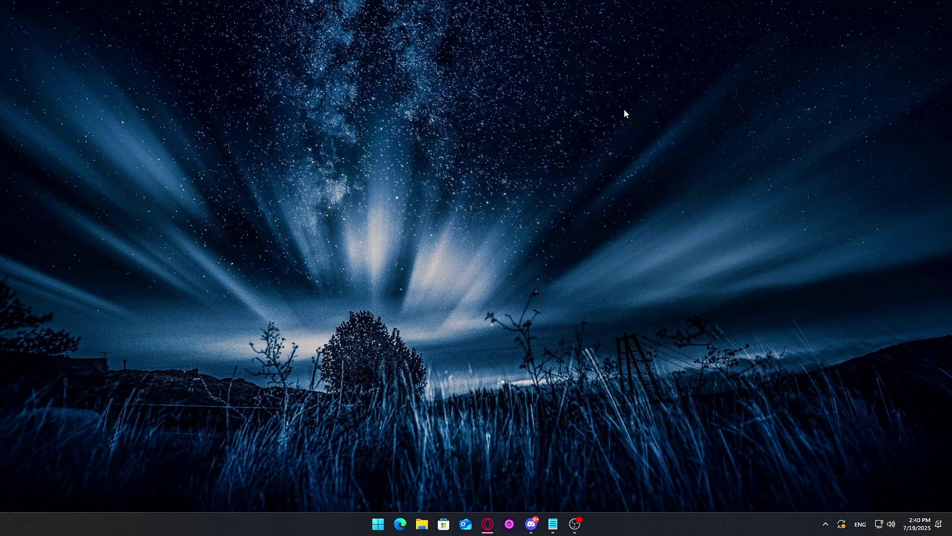
Launch Task Scheduler from Start search and browse to Library > Microsoft > Windows > Application Experience.
key("super")
type("Task Scheduler")
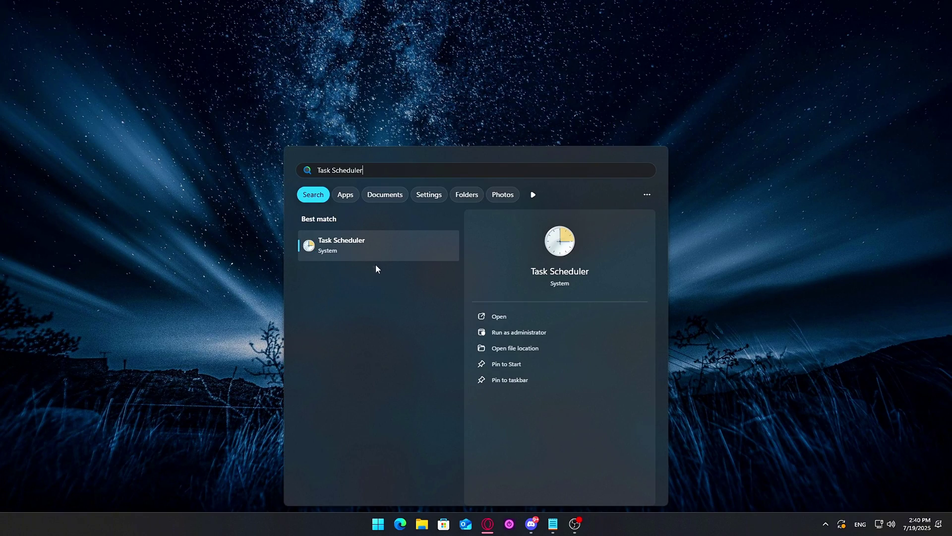
left_click(486, 317)
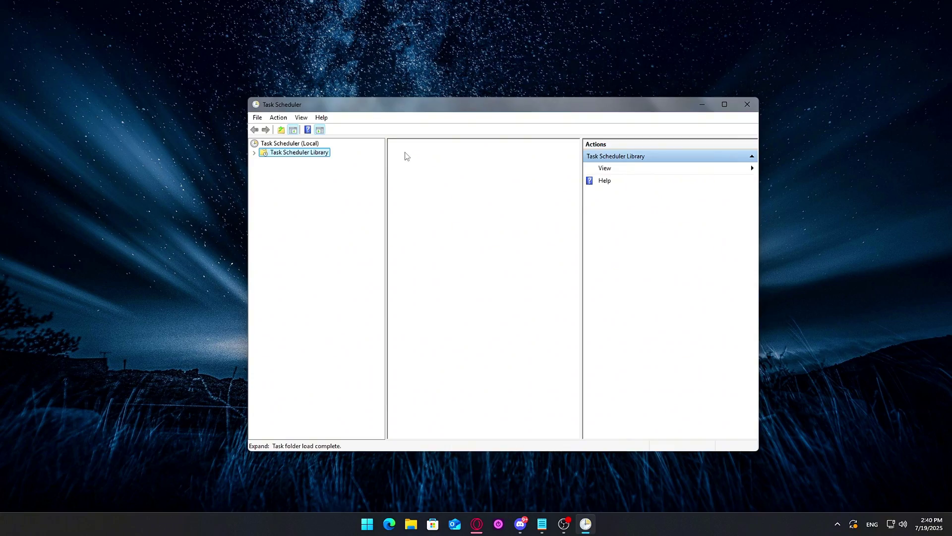
left_click(238, 147)
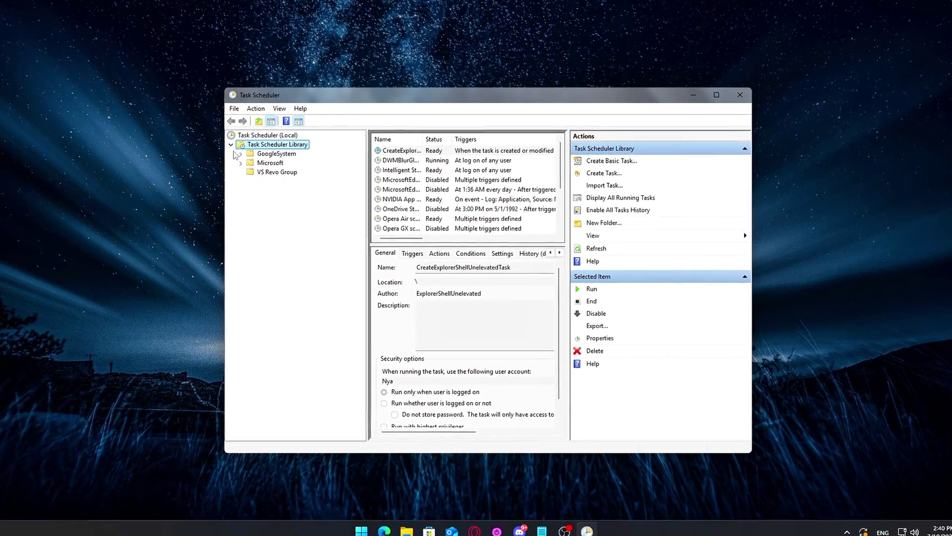
left_click(248, 166)
left_click(229, 186)
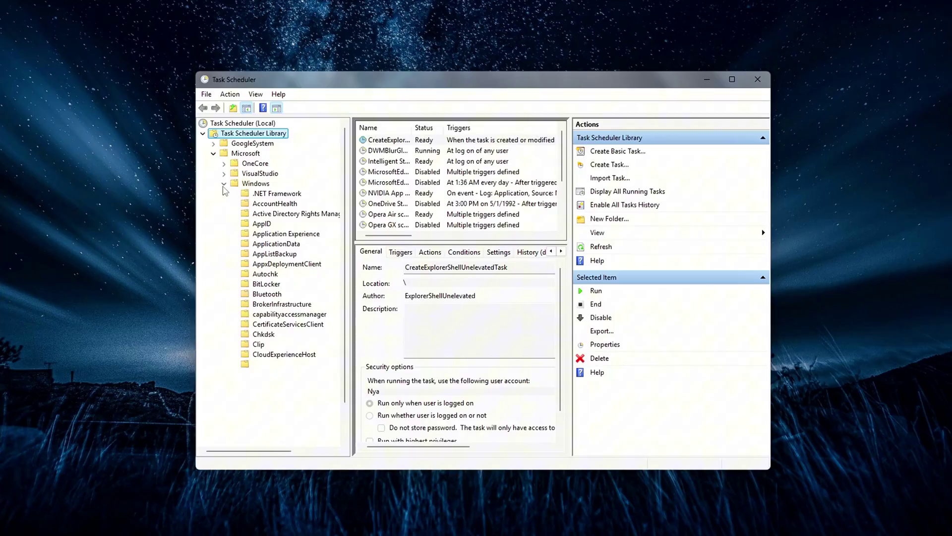
left_click(232, 234)
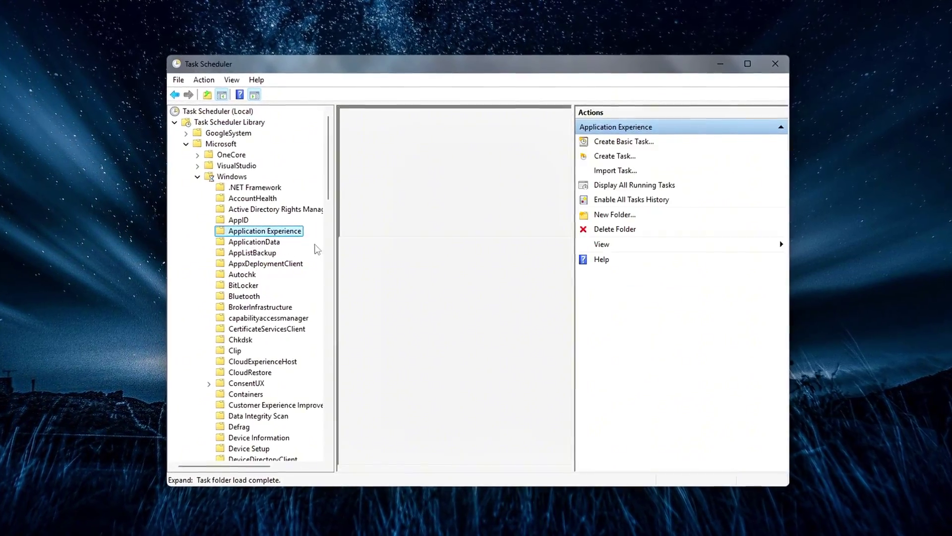
Inspect the Application Experience tasks and the disabled Consolidator and UsbCeip CEIP tasks.
left_click(387, 183, "shift")
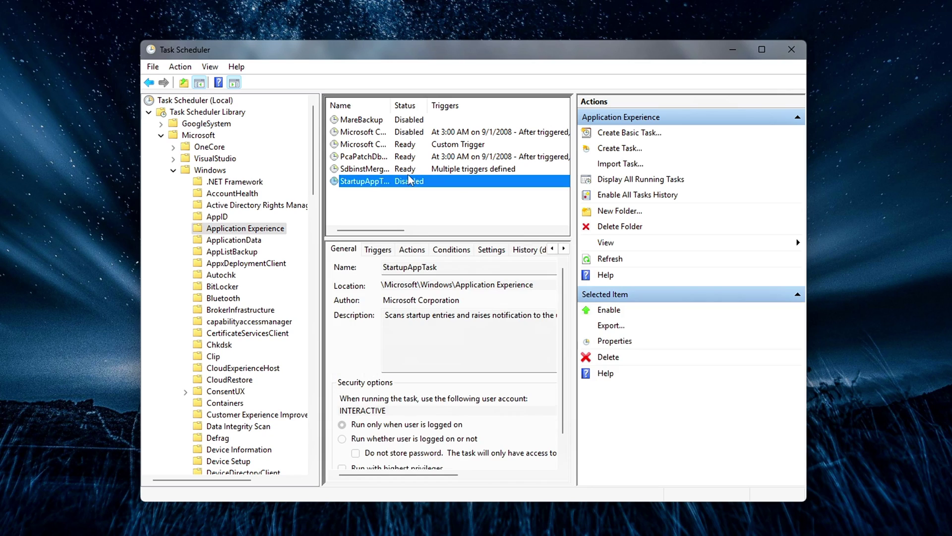
right_click(402, 158)
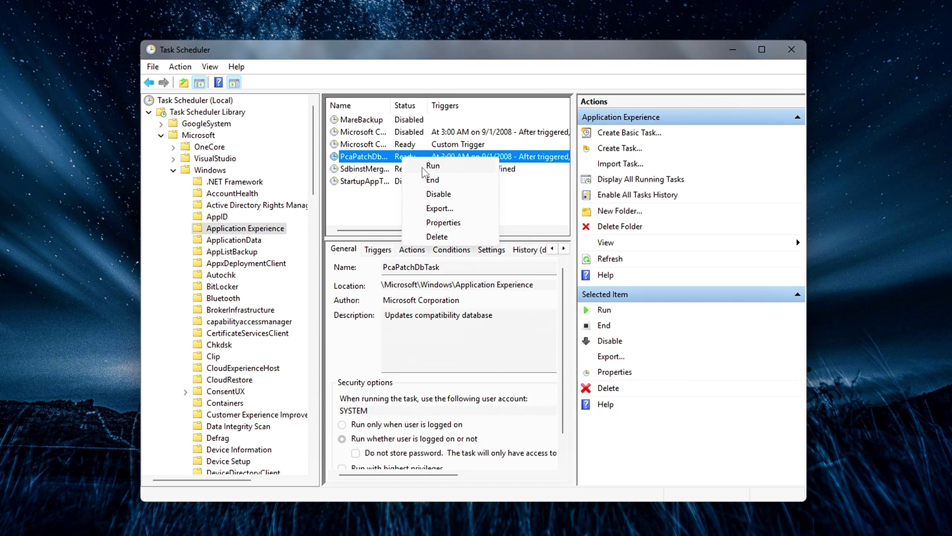
left_click(514, 197)
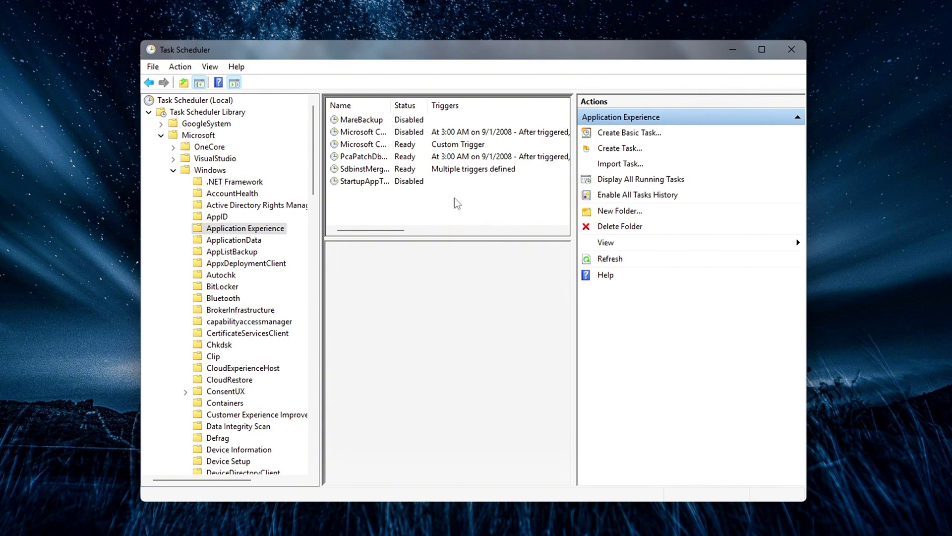
left_click_drag(451, 184, 485, 228)
left_click_drag(315, 170, 309, 206)
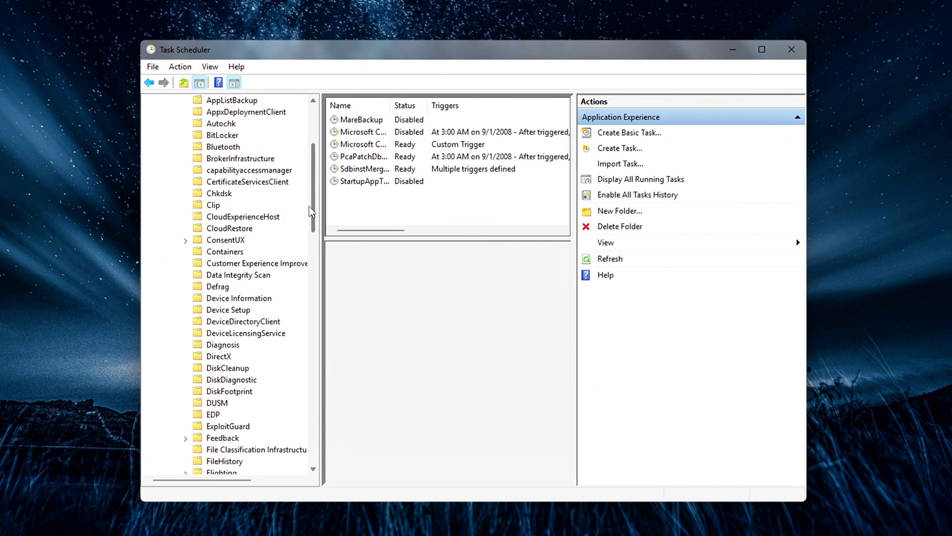
left_click(234, 264)
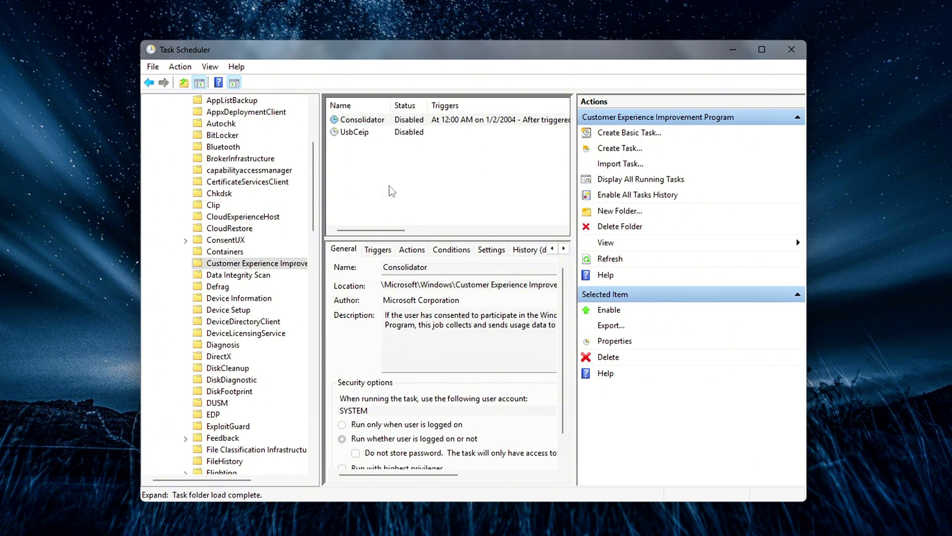
left_click_drag(392, 191, 395, 126)
left_click(372, 147)
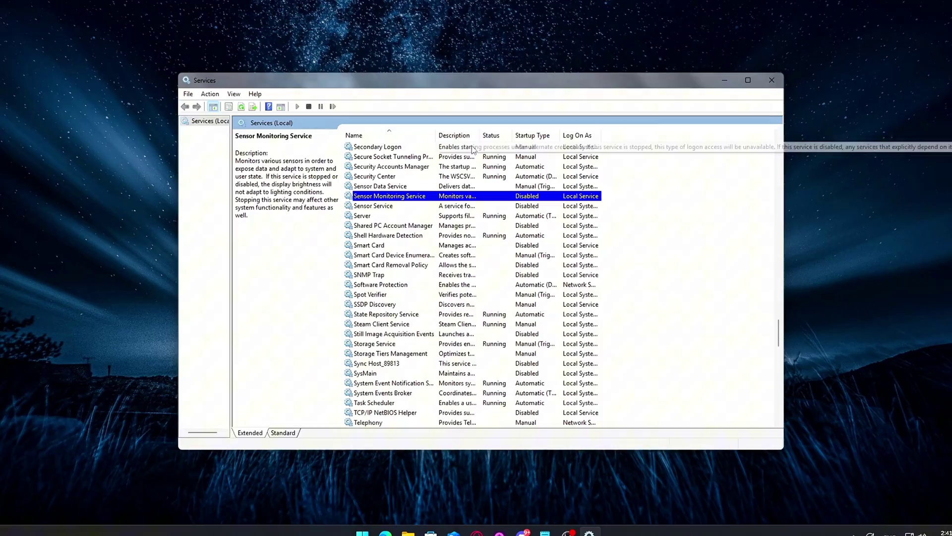
Set the SysMain service's startup type to Disabled in its properties.
key("Down")
key("Down")
key("Down")
key("Down")
key("Down")
key("Down")
key("Down")
key("Down")
key("Down")
key("Down")
key("Down")
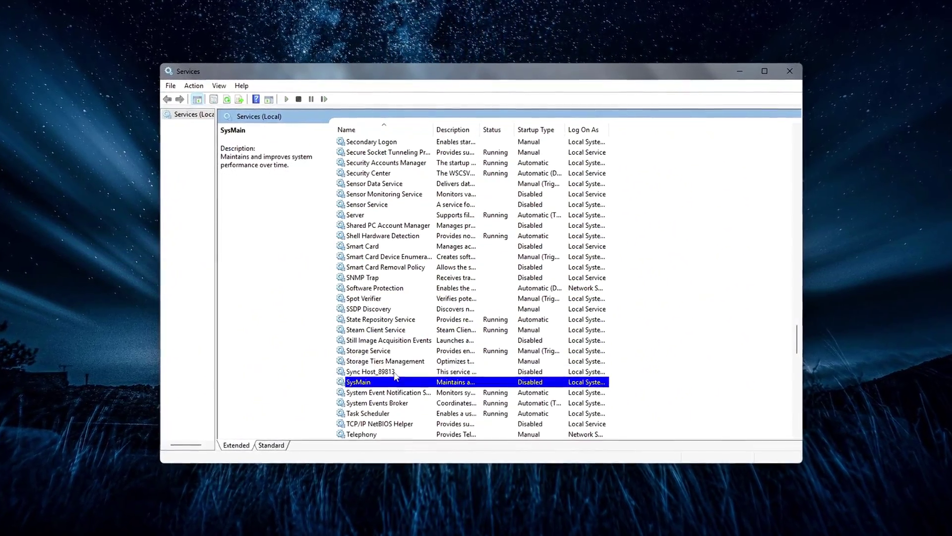
scroll(396, 377, "down", 3)
right_click(406, 288)
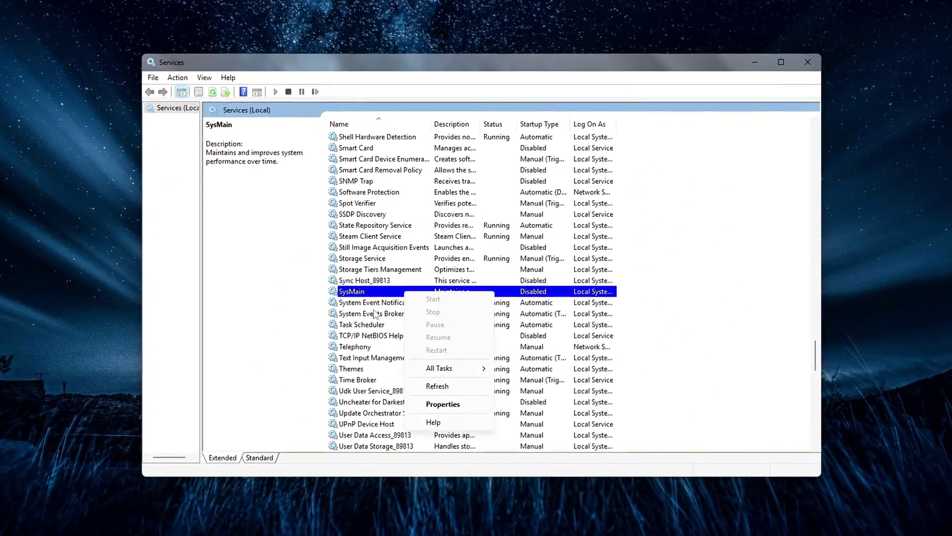
left_click(443, 403)
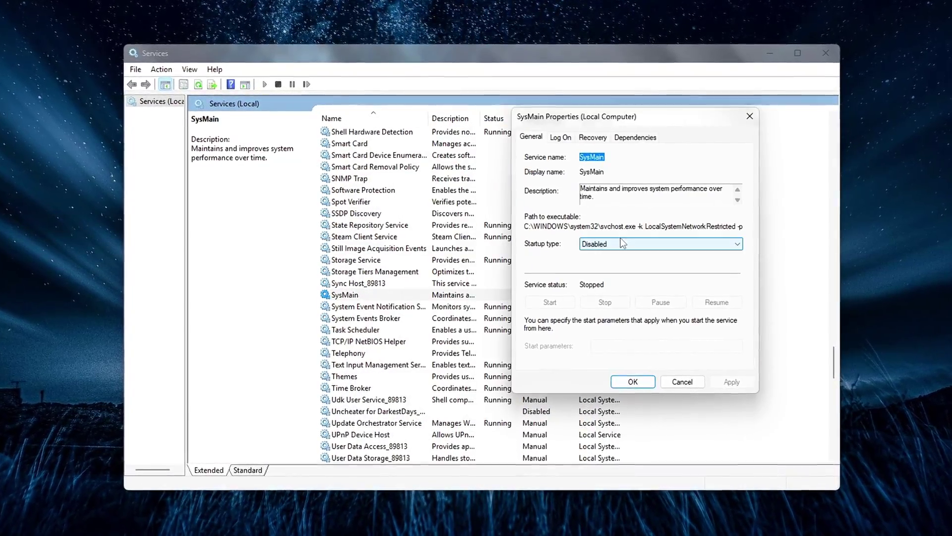
left_click(620, 242)
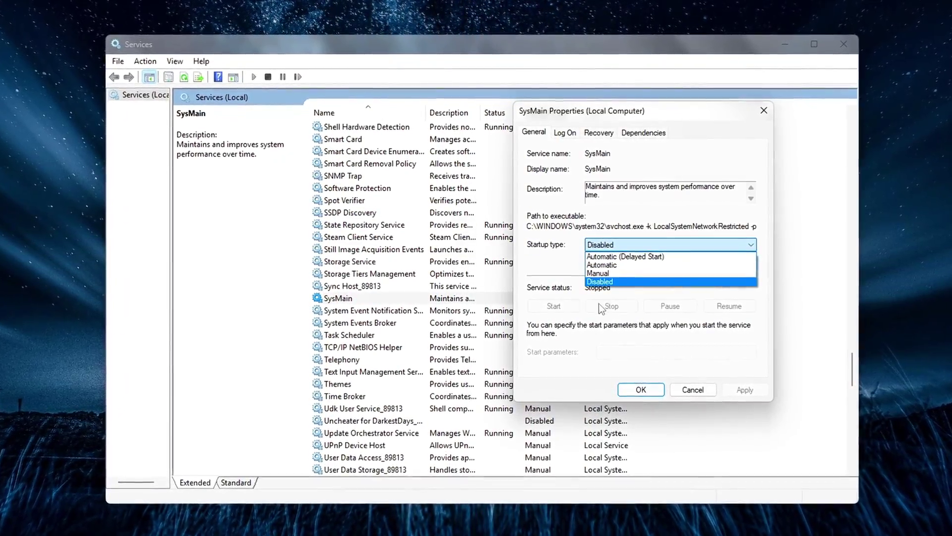
left_click(601, 282)
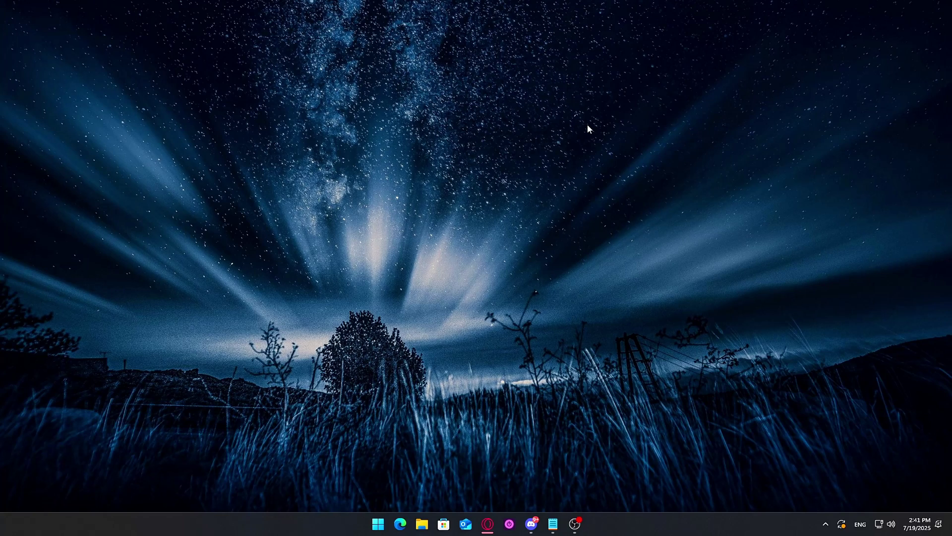
Reopen Services and confirm SysMain's Disabled settings.
key("super+r")
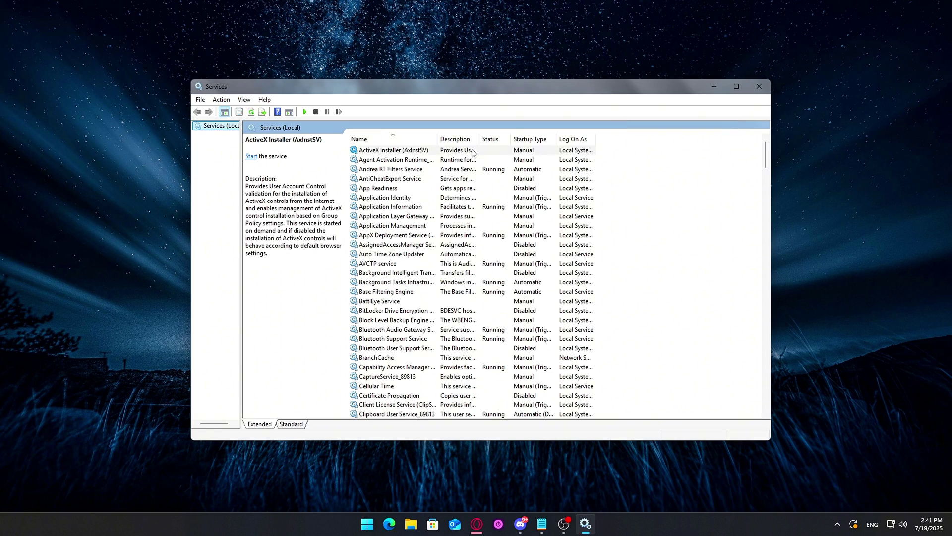
key("s")
key("Down")
key("Down")
key("Down")
key("Down")
key("Down")
key("Down")
key("Down")
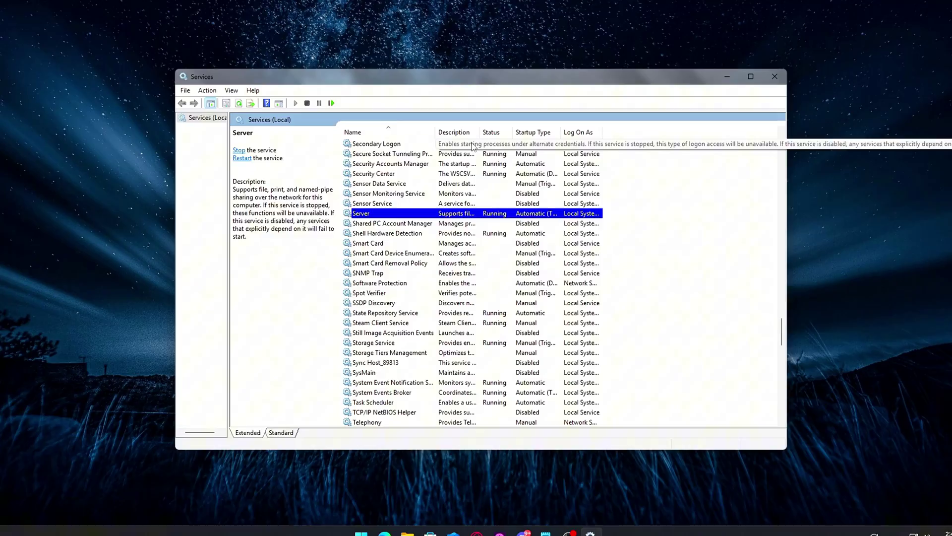
key("Down")
key("Down")
key("Down")
key("Down")
key("Down")
key("Down")
key("Down")
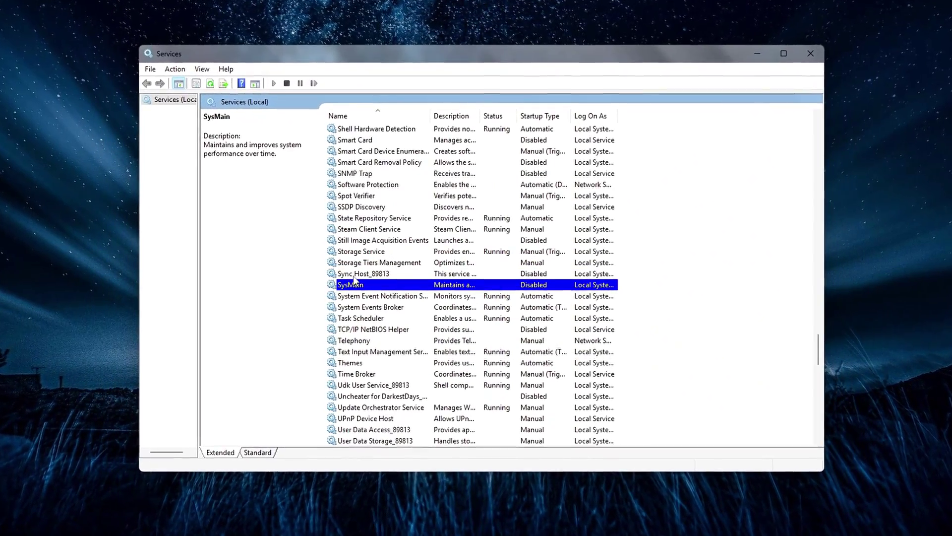
right_click(401, 287)
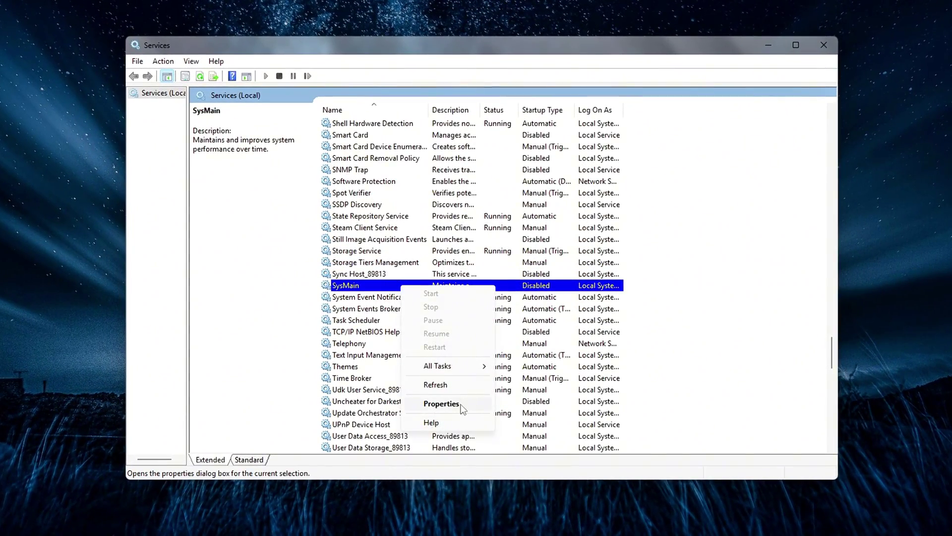
left_click(442, 403)
left_click_drag(503, 126, 653, 109)
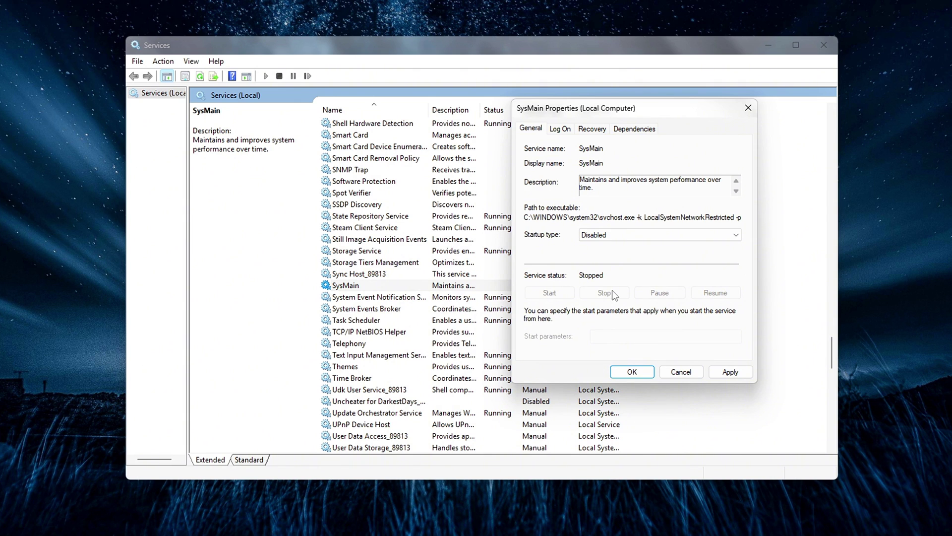
left_click(627, 370)
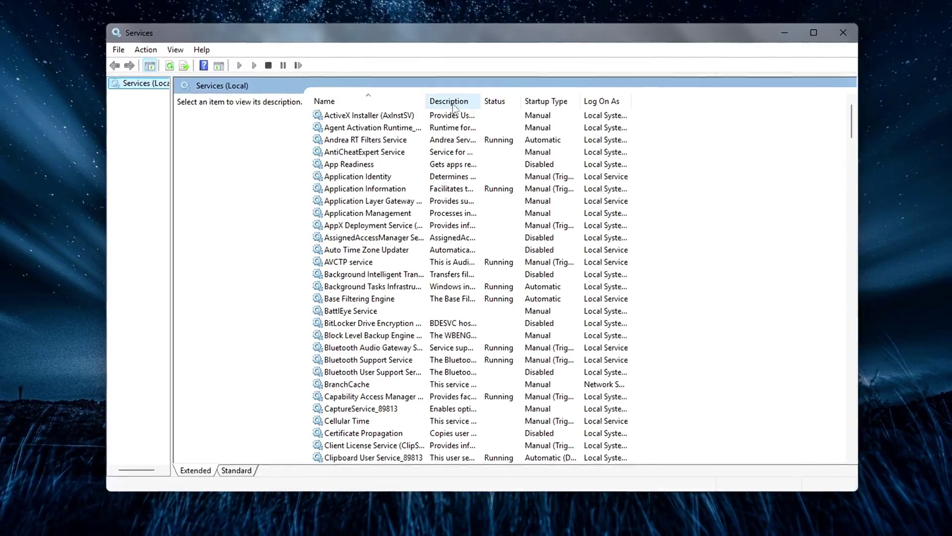
Move through the C entries in Services to select Connected User Experiences and Telemetry.
left_click(453, 115)
key("c")
scroll(388, 284, "down", 4)
key("Down")
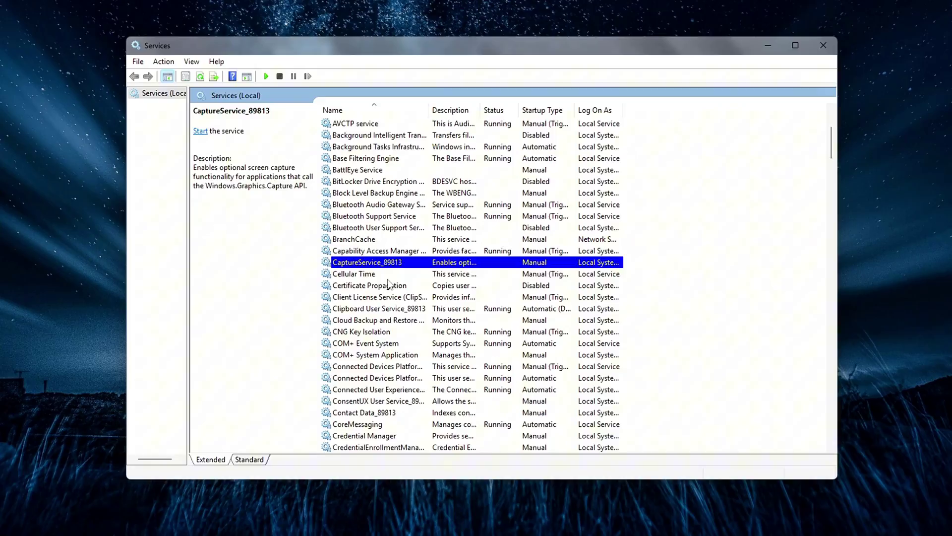
key("Down")
key("Down")
key("Down")
key("Down")
key("Down")
key("Down")
key("Down")
key("Down")
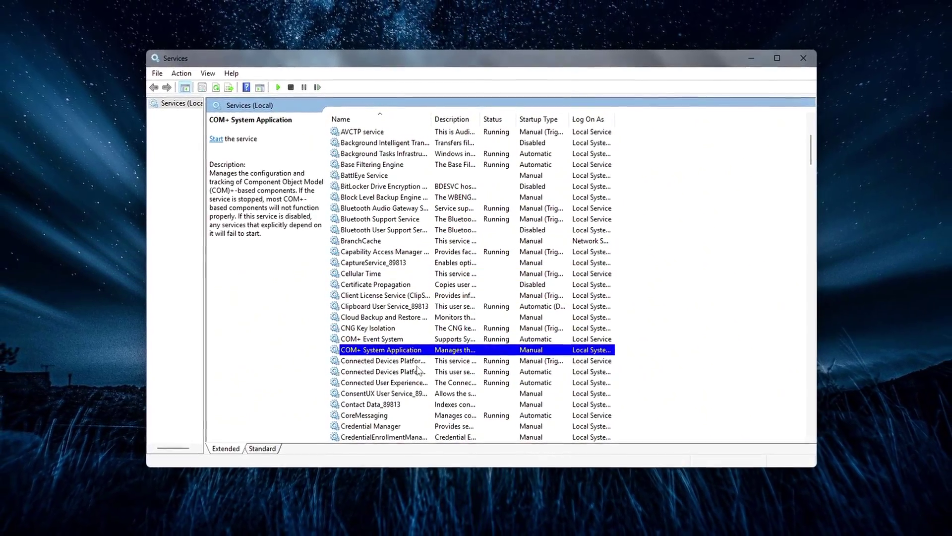
key("Down")
key("Down")
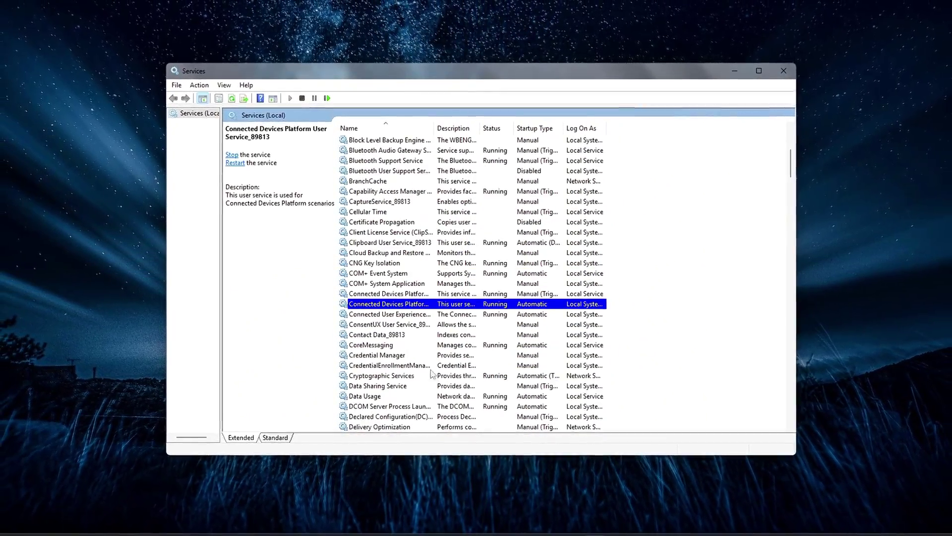
left_click(396, 316)
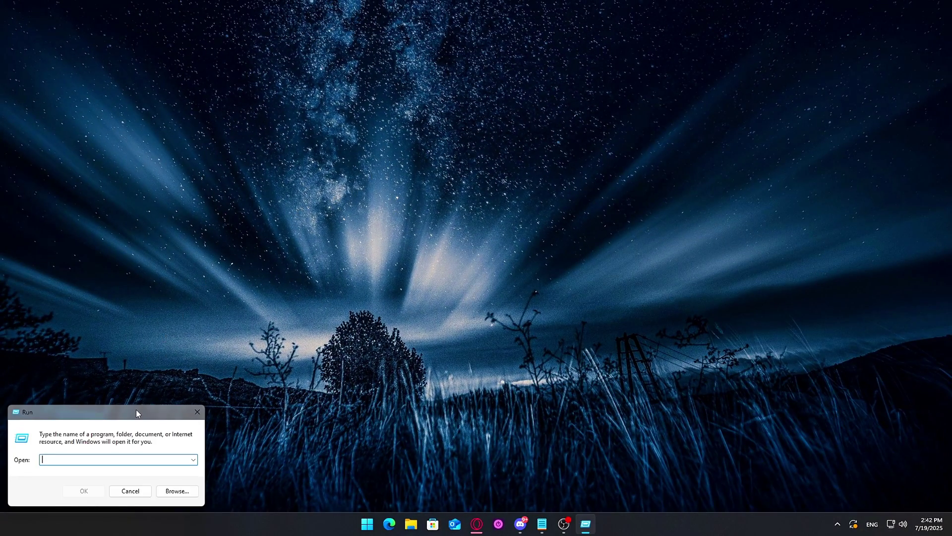
Set Connected User Experiences and Telemetry to Disabled, stop it, and apply.
left_click_drag(137, 412, 518, 180)
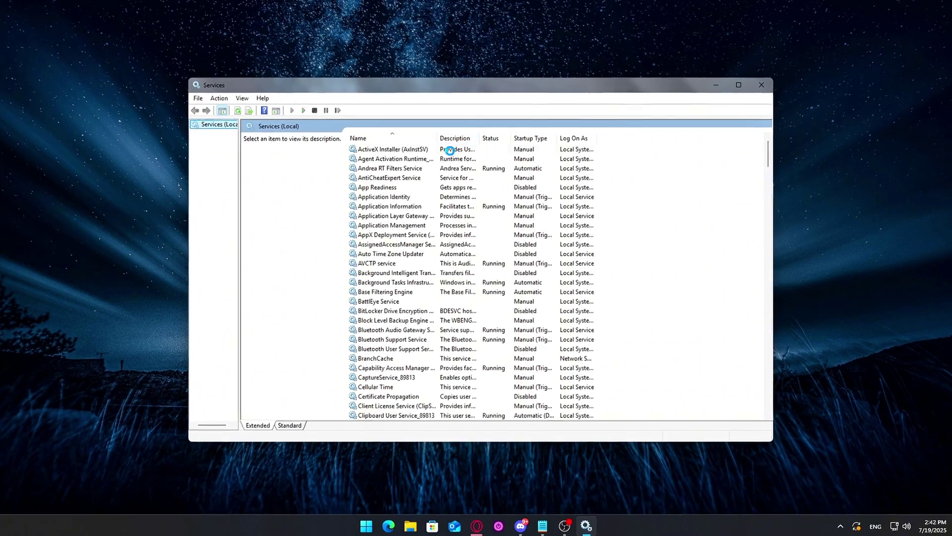
key("c")
key("Down")
key("Down")
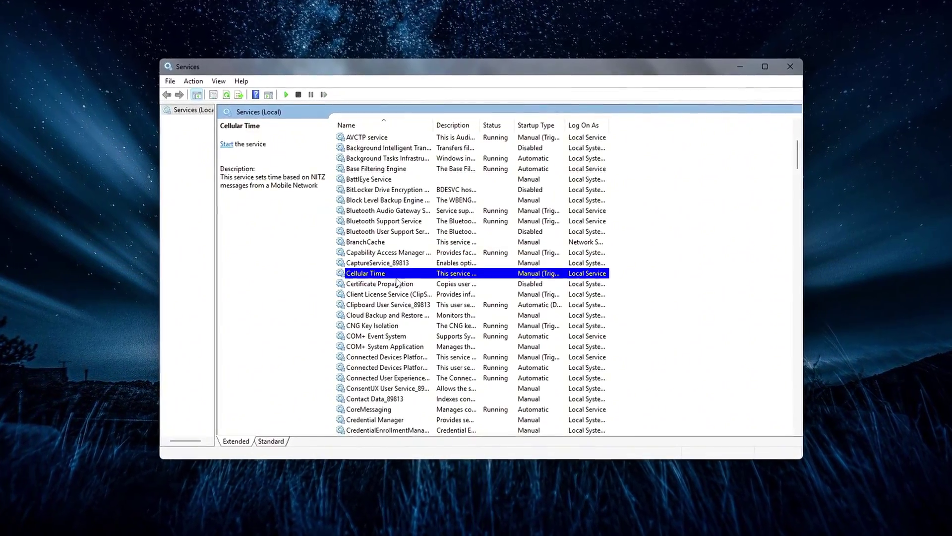
key("Down")
key("Down")
key("Down")
key("Down")
key("Down")
key("Down")
key("Down")
key("Down")
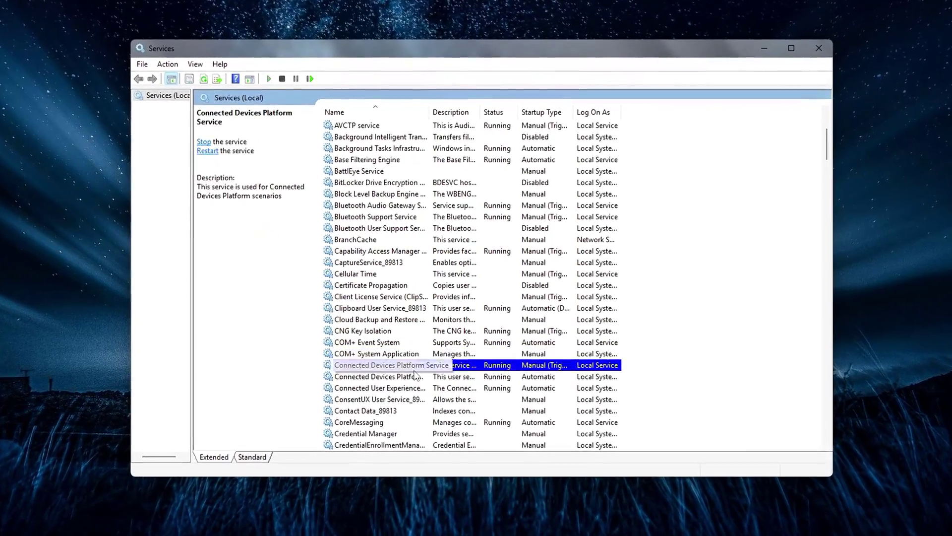
left_click(404, 383)
scroll(404, 383, "down", 2)
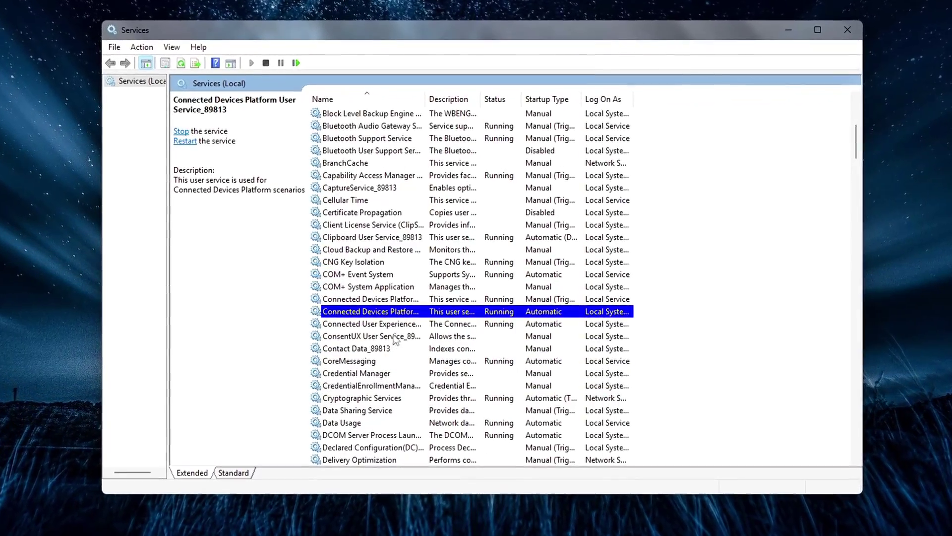
left_click(376, 322)
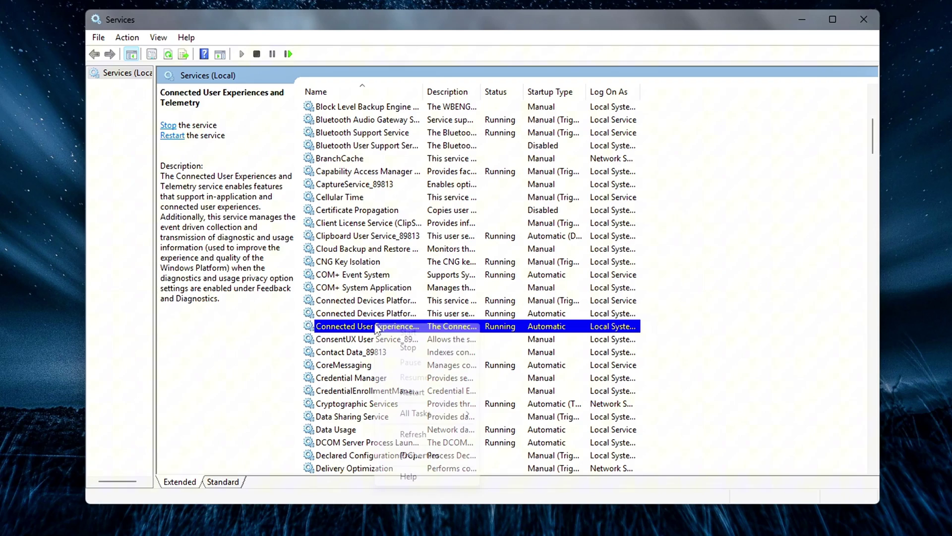
left_click(430, 455)
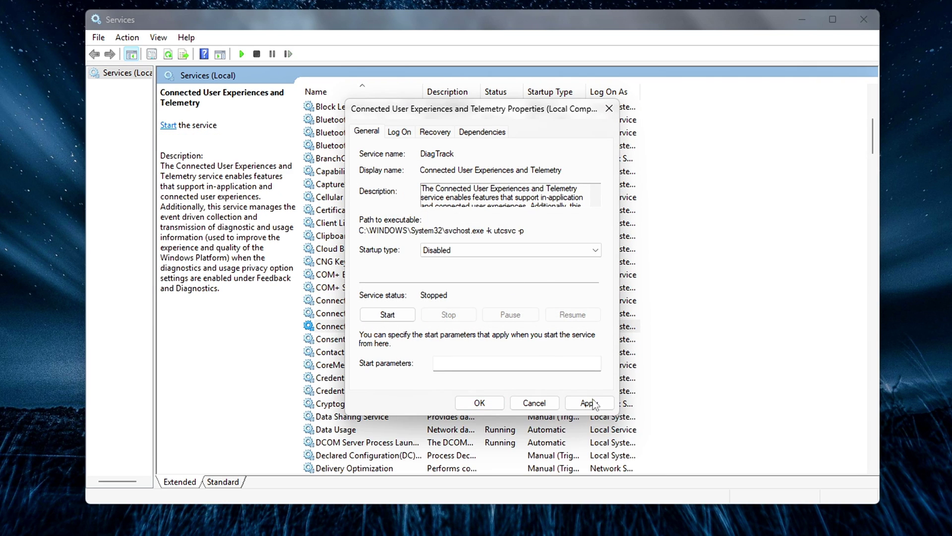
left_click(479, 403)
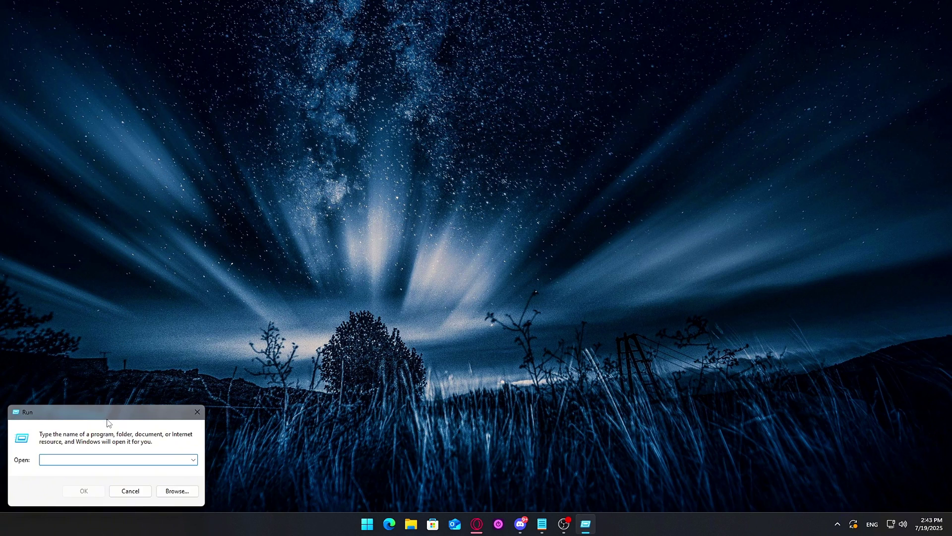
Run regedit and confirm ClearPageFileAtShutdown under Memory Management is set to 1.
left_click_drag(107, 419, 484, 187)
type("regedit")
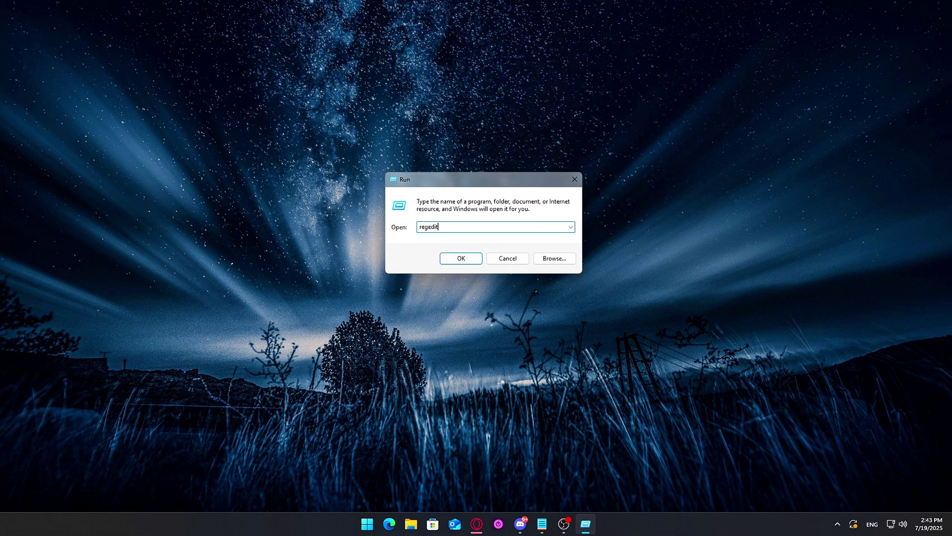
key("Return")
key("Return")
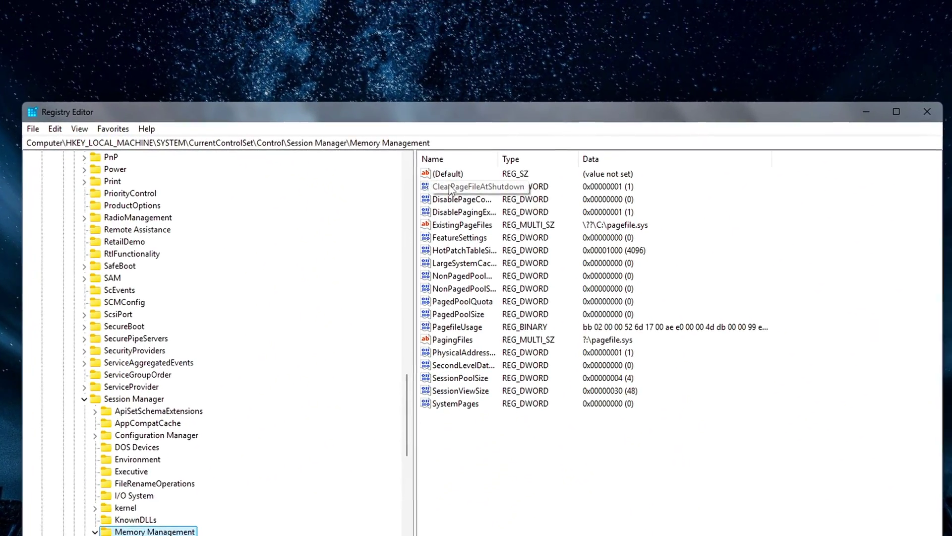
double_click(452, 191)
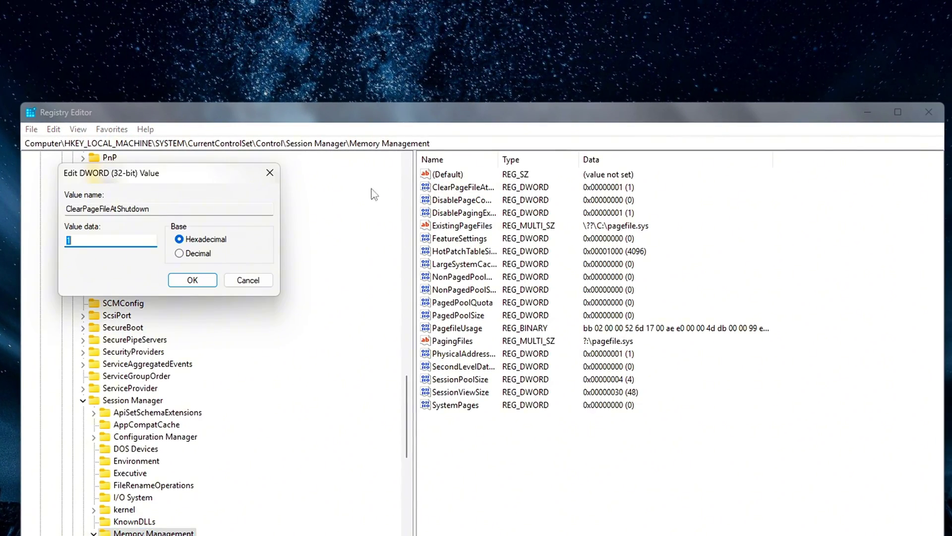
left_click_drag(148, 173, 725, 337)
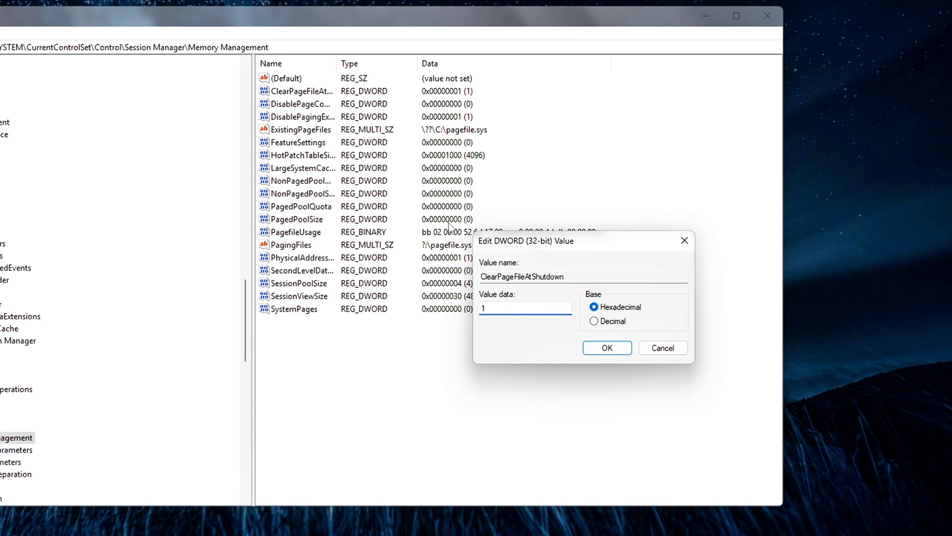
left_click(606, 348)
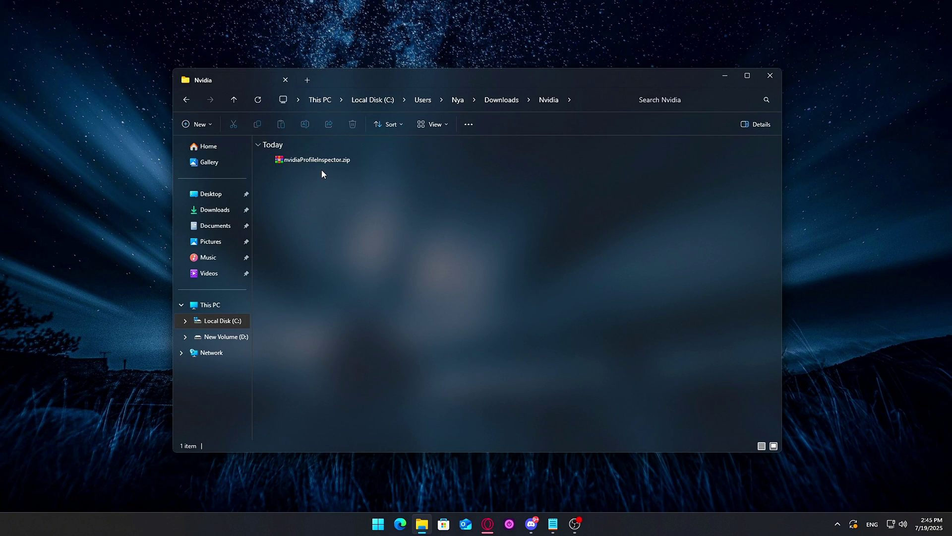
Extract nvidiaProfileInspector.zip into the Nvidia folder with WinRAR's Extract Here.
right_click(317, 164)
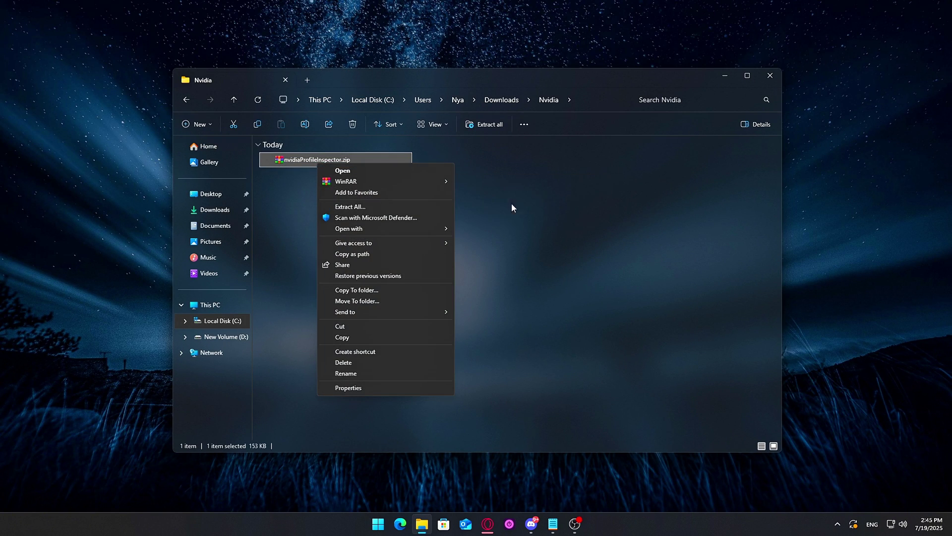
left_click(473, 219)
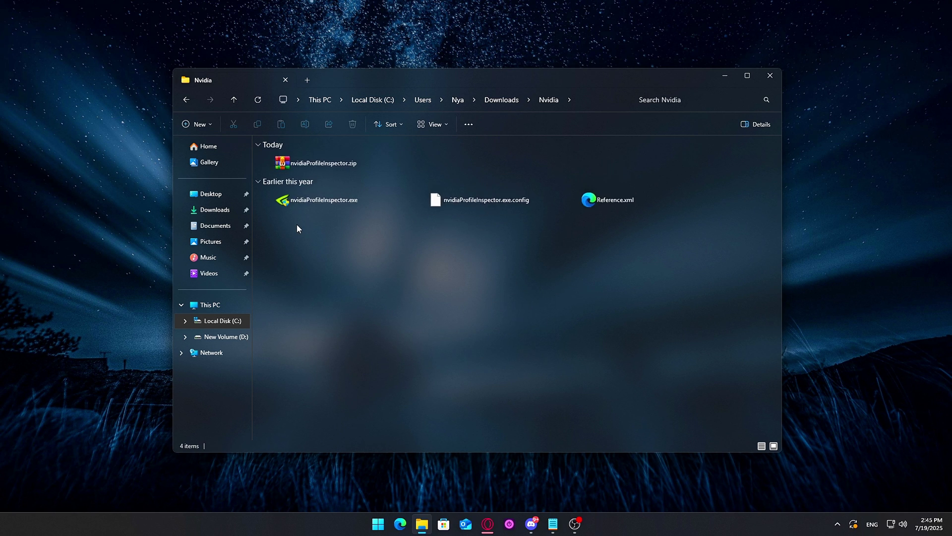
Launch NVIDIA Profile Inspector on the global profile and review pre-rendered frames and Ultra Low Latency settings.
double_click(294, 260)
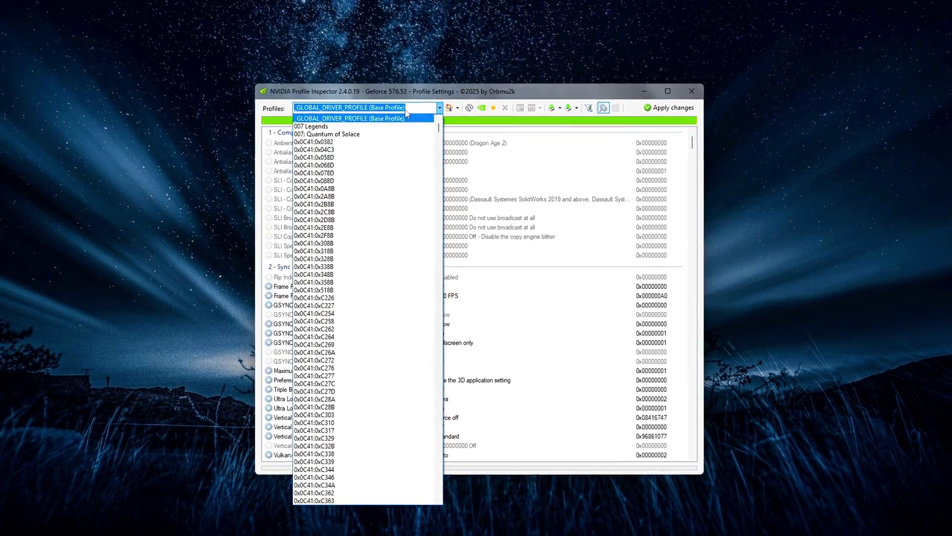
type("valor")
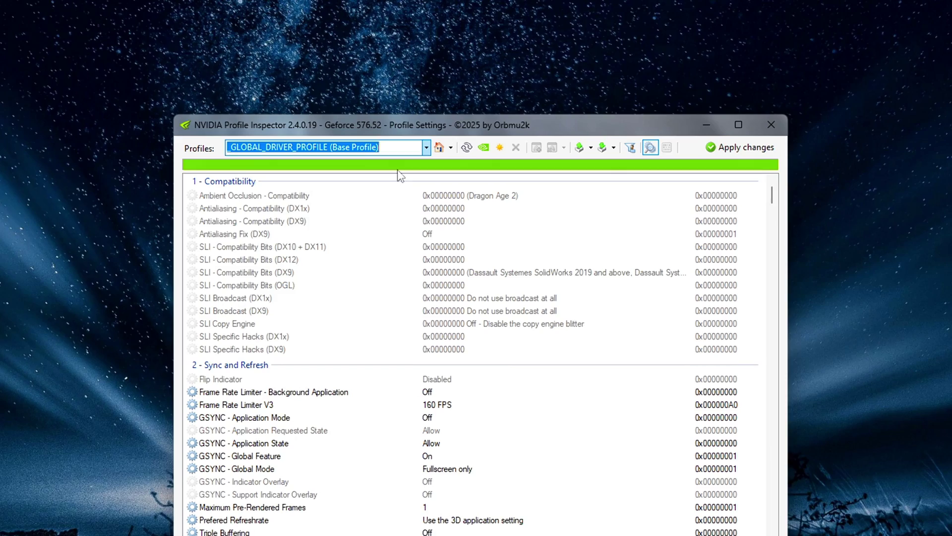
left_click(391, 149)
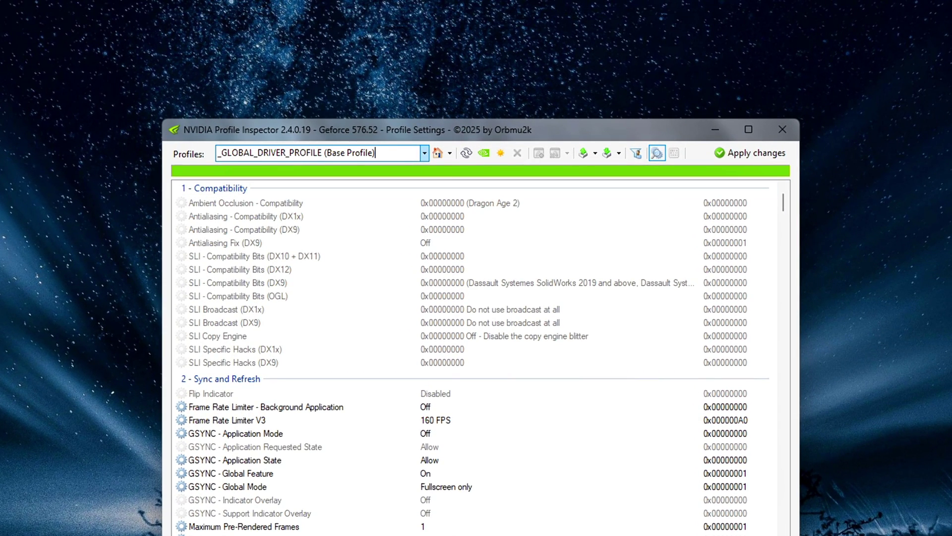
scroll(496, 347, "down", 4)
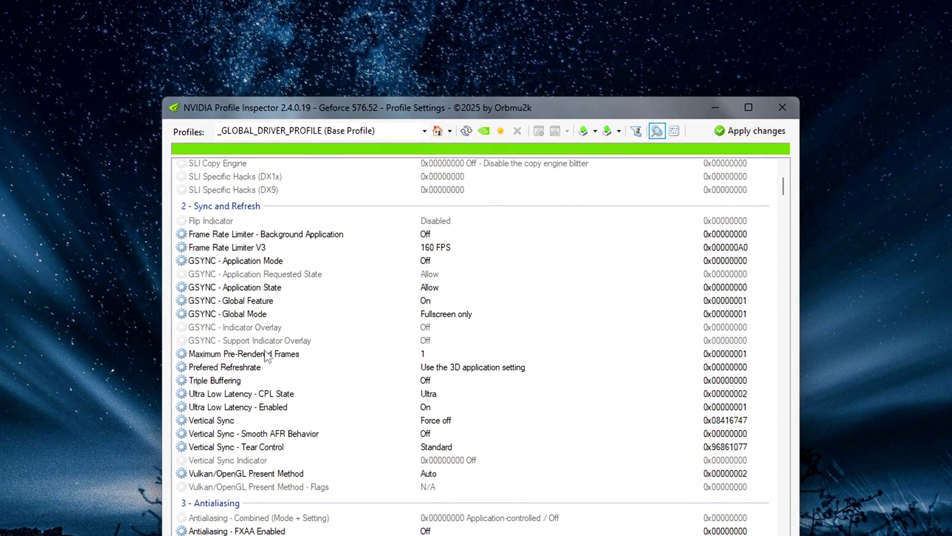
left_click(685, 320)
left_click(690, 319)
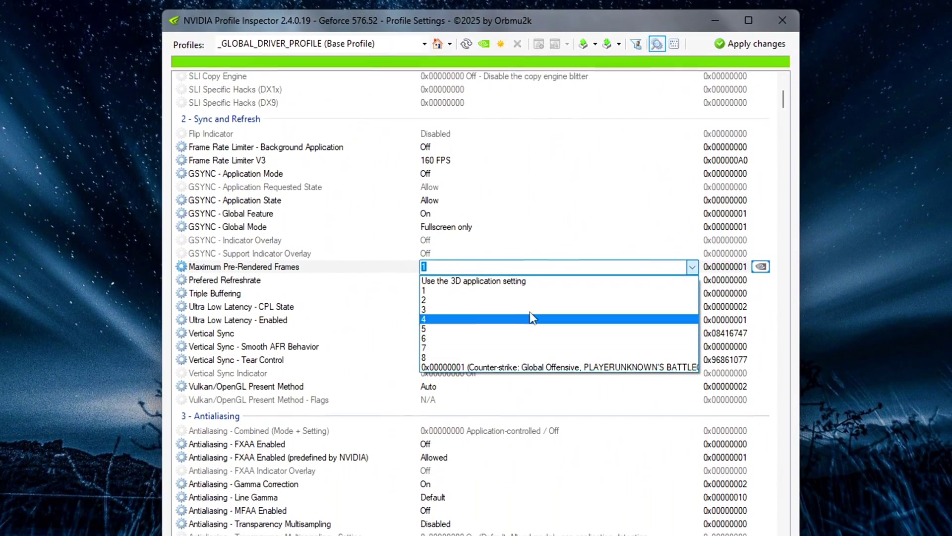
left_click(404, 359)
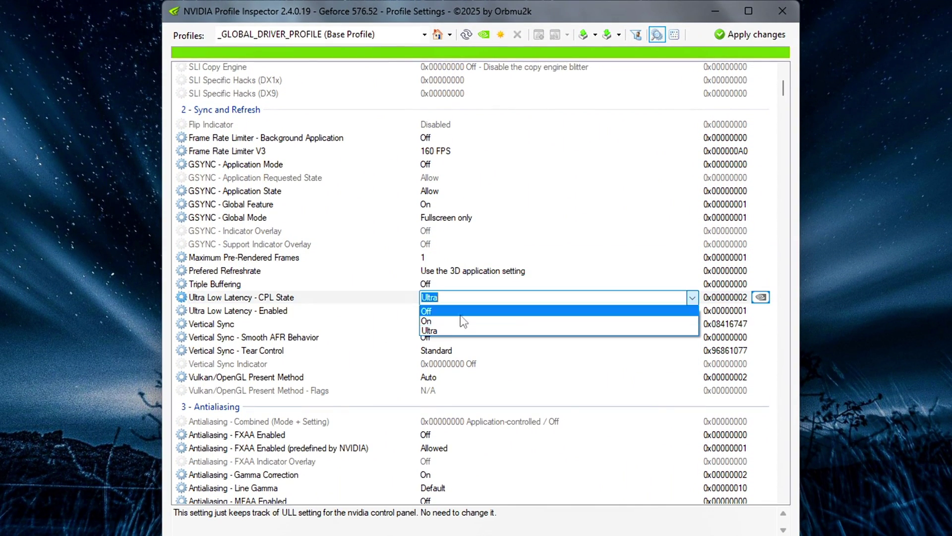
left_click(275, 314)
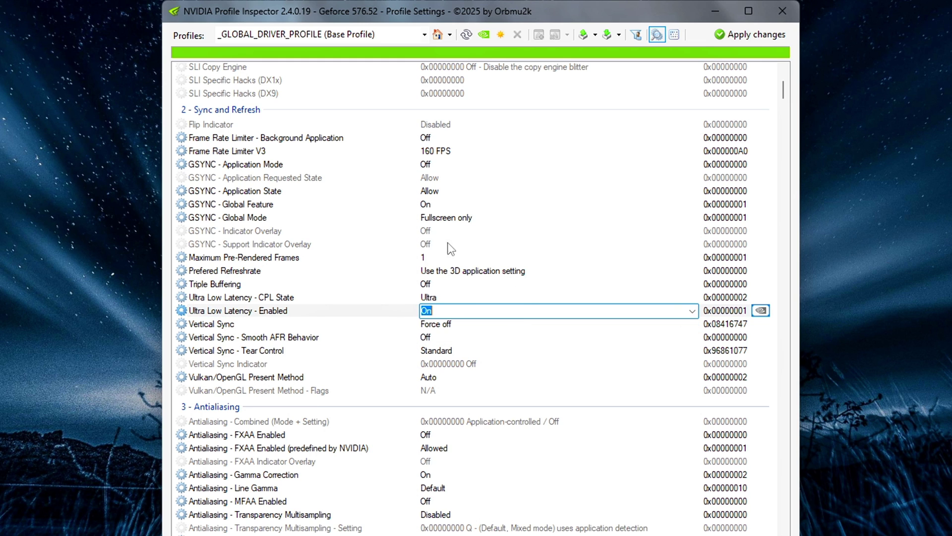
Keep the global profile's Threaded Optimization set to On.
scroll(368, 271, "down", 20)
left_click(297, 68)
scroll(270, 199, "up", 4)
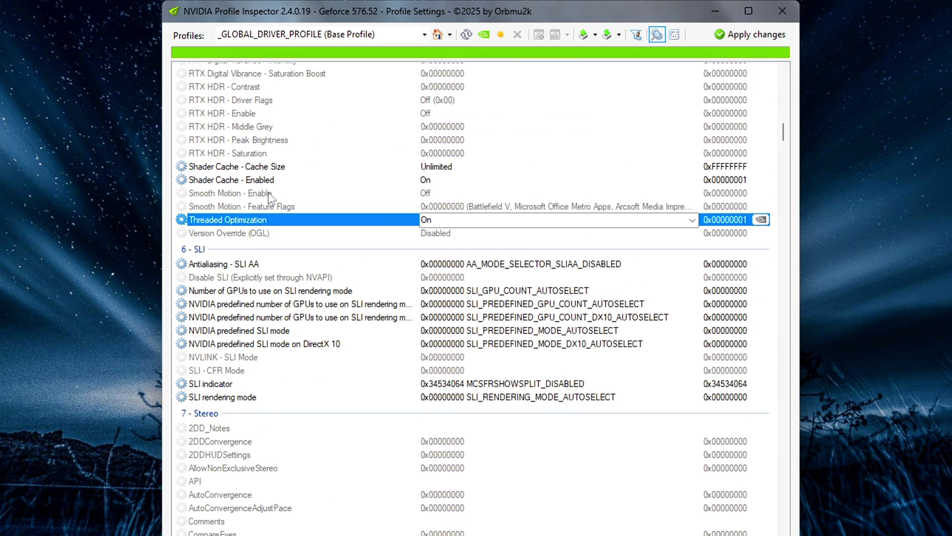
left_click(692, 221)
left_click(515, 247)
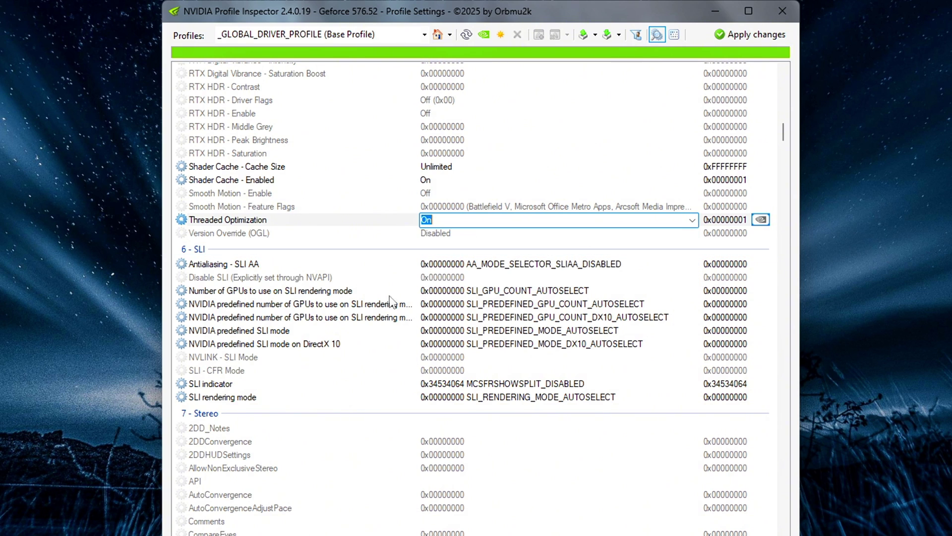
Set Power Management - Mode to Prefer maximum performance and apply the changes.
scroll(392, 199, "up", 5)
left_click(386, 64)
scroll(387, 100, "up", 2)
left_click(270, 158)
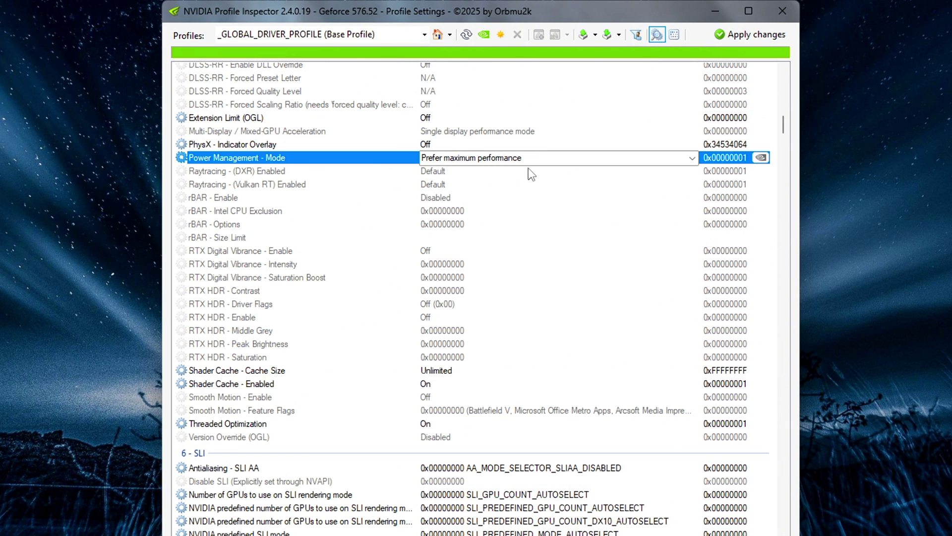
left_click(692, 158)
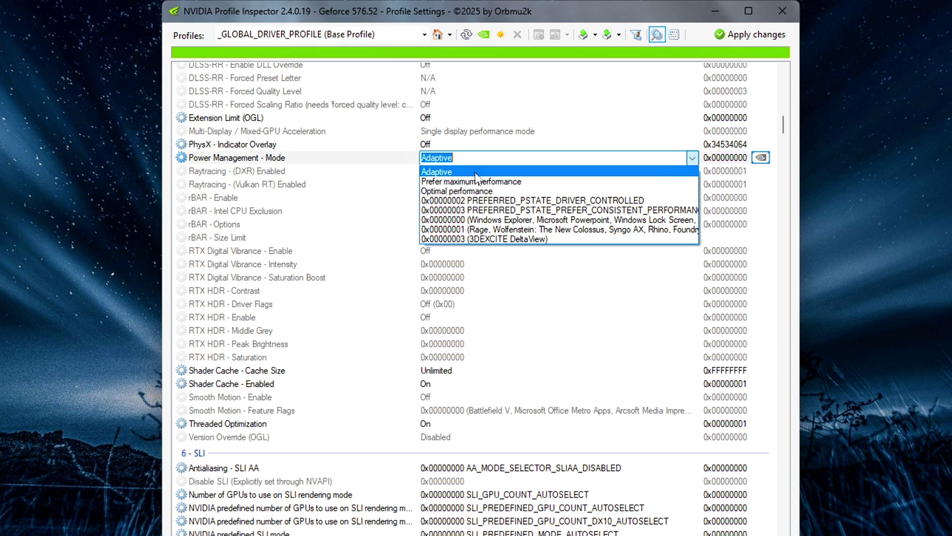
left_click(584, 182)
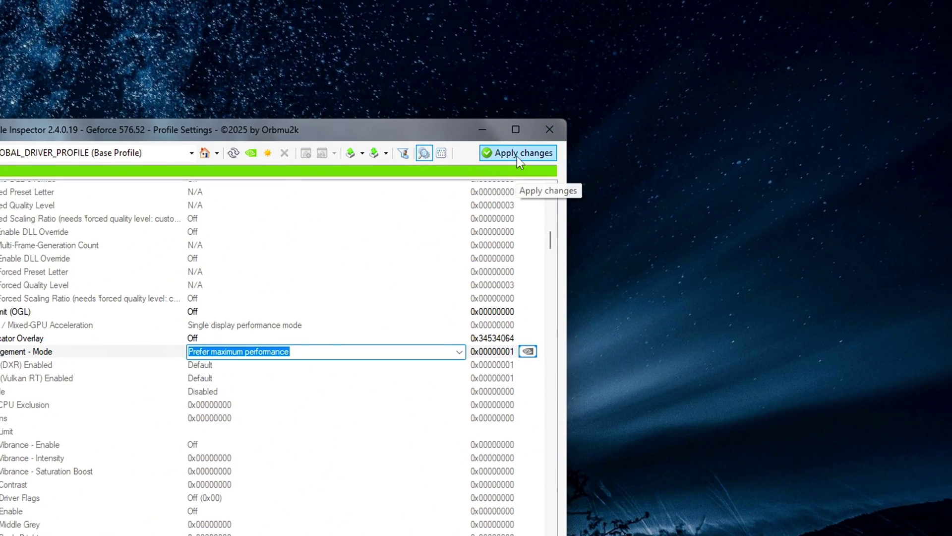
left_click(517, 156)
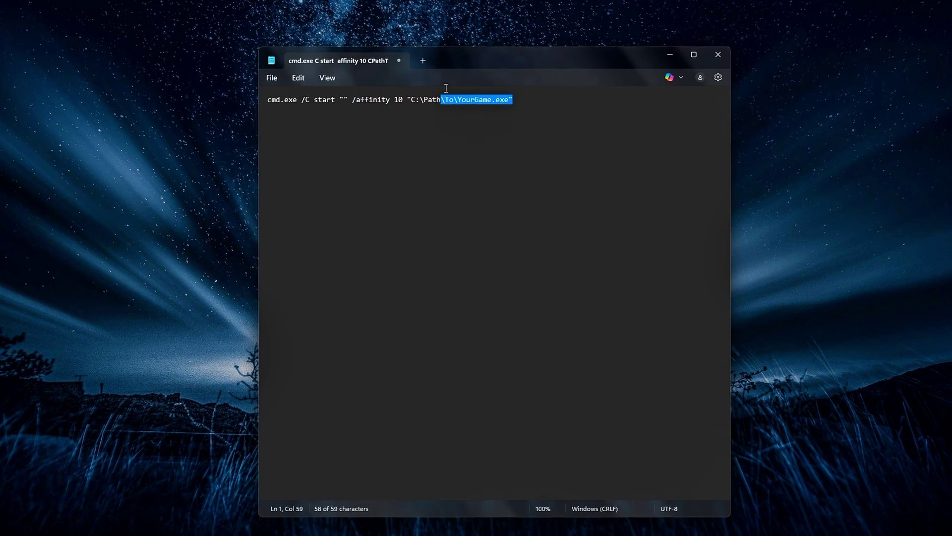
left_click(416, 93)
double_click(393, 105)
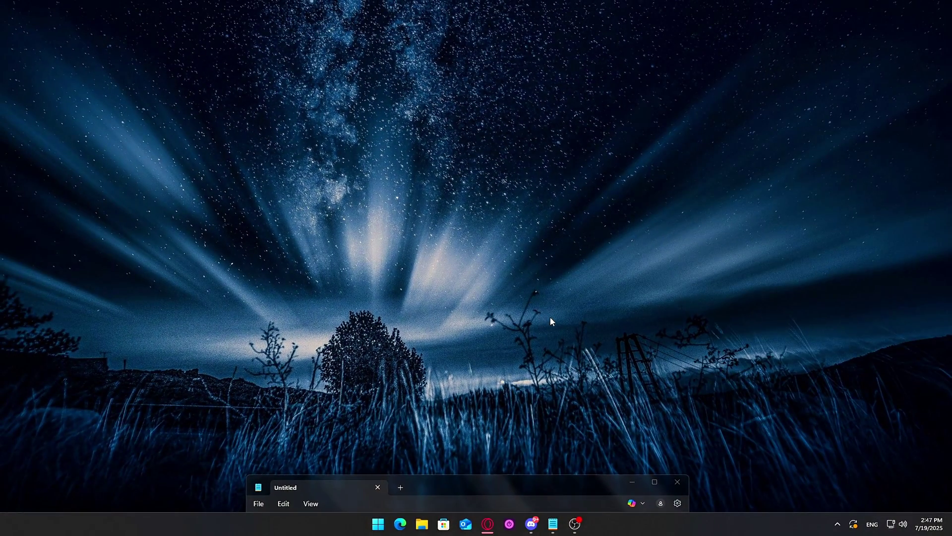
left_click_drag(474, 484, 501, 53)
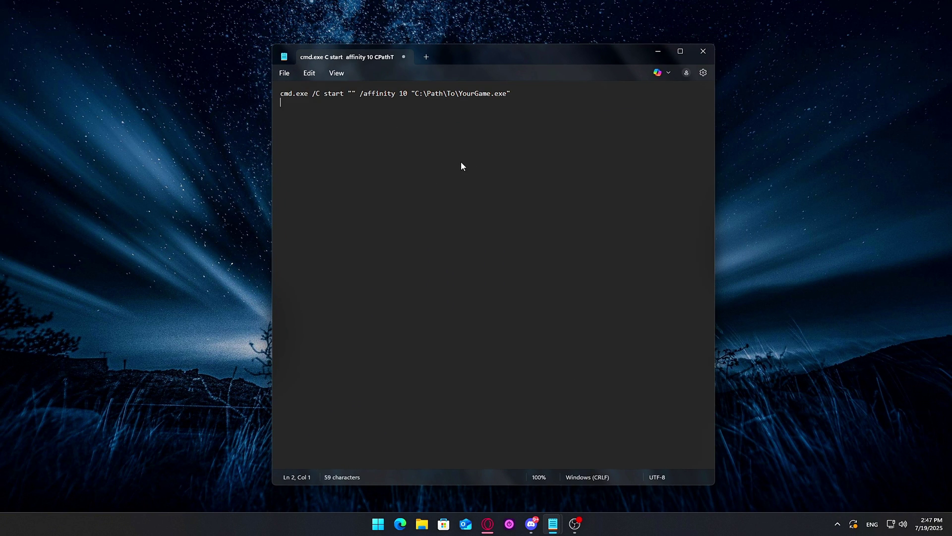
left_click(457, 86)
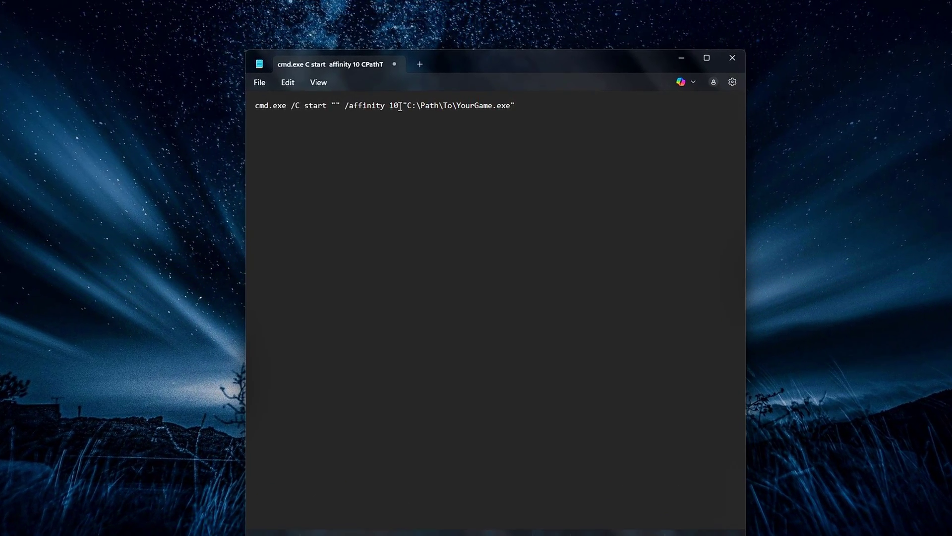
double_click(399, 106)
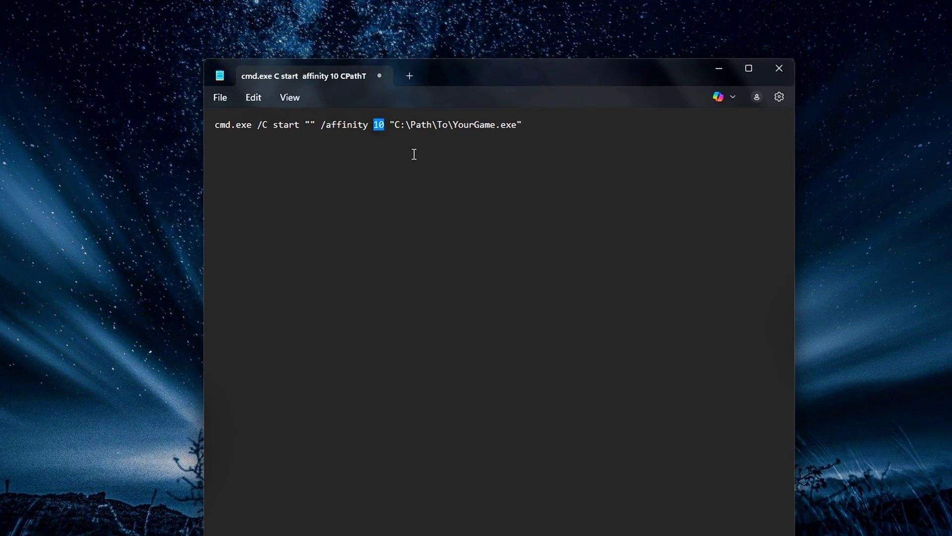
type("12")
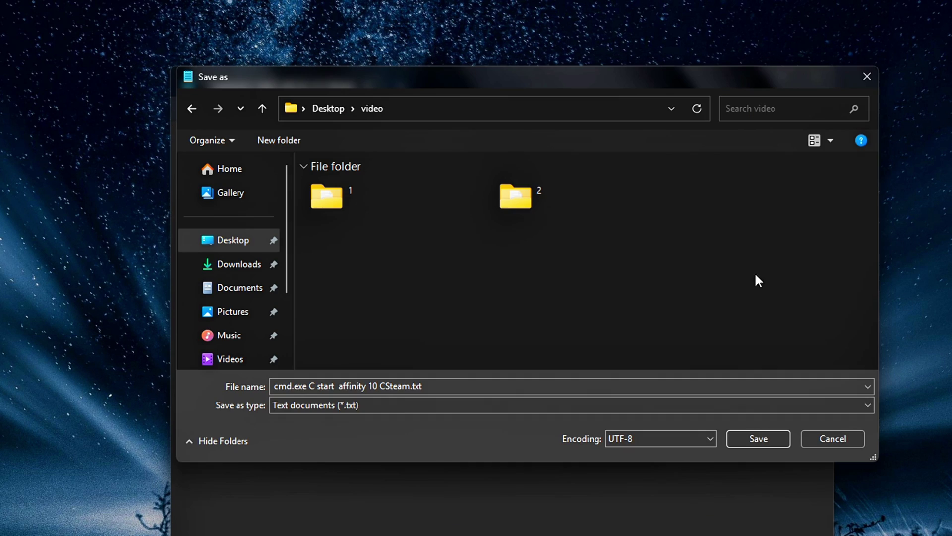
Save the Notepad script as game.bat with the file type set to All files.
left_click(490, 408)
left_click(367, 429)
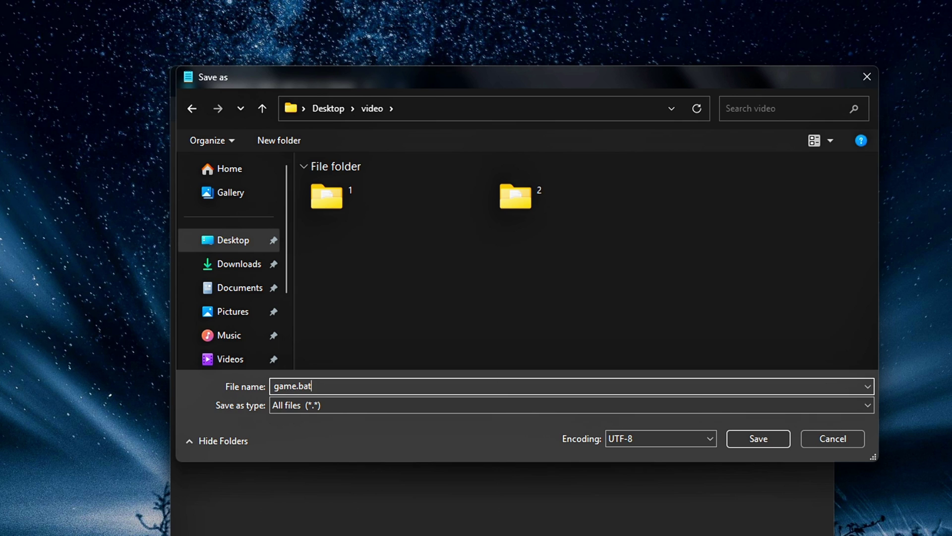
left_click(737, 437)
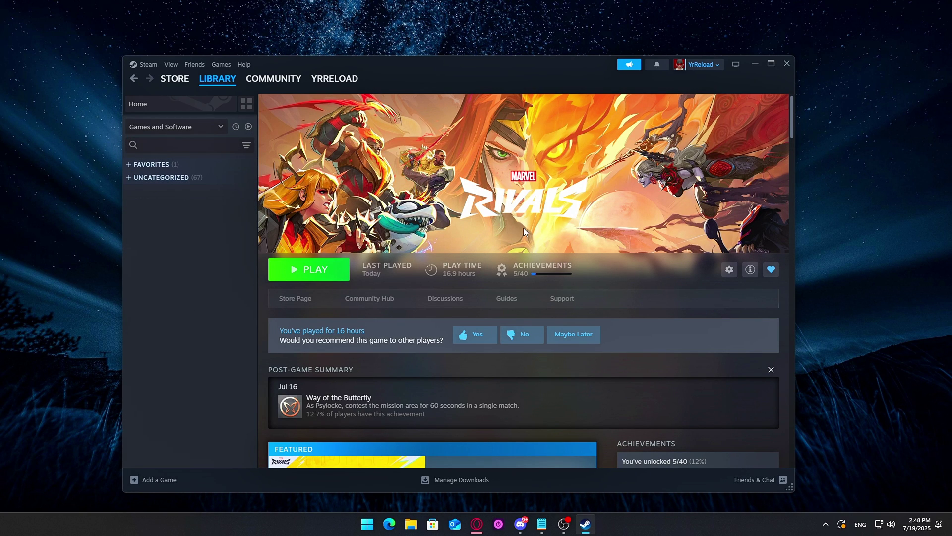
Switch off Enable Shader Pre-caching under Steam Settings > Downloads.
left_click_drag(501, 80, 484, 74)
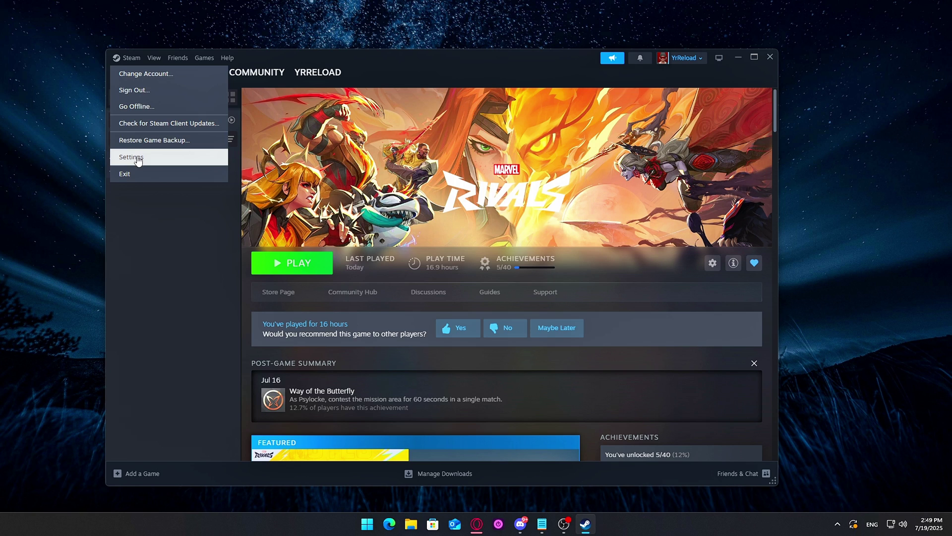
left_click(131, 157)
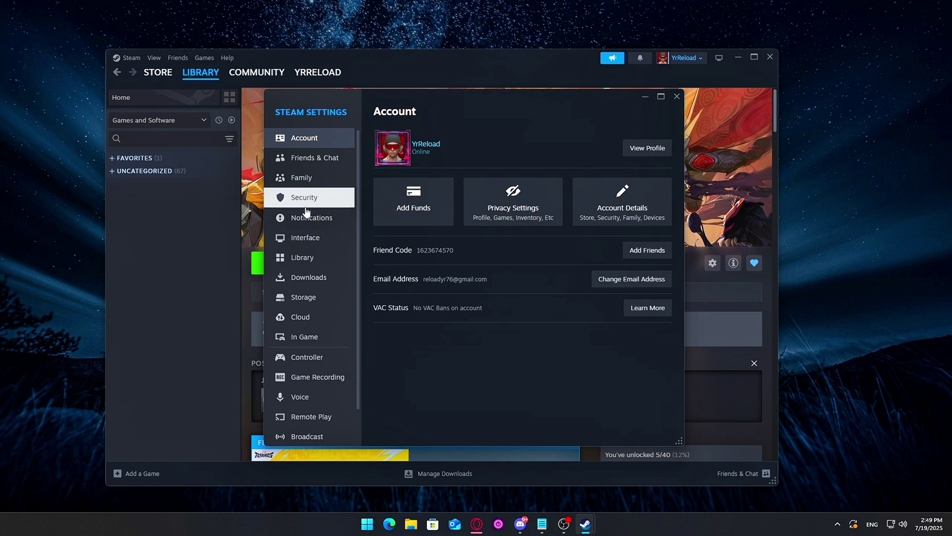
left_click(307, 217)
left_click(307, 234)
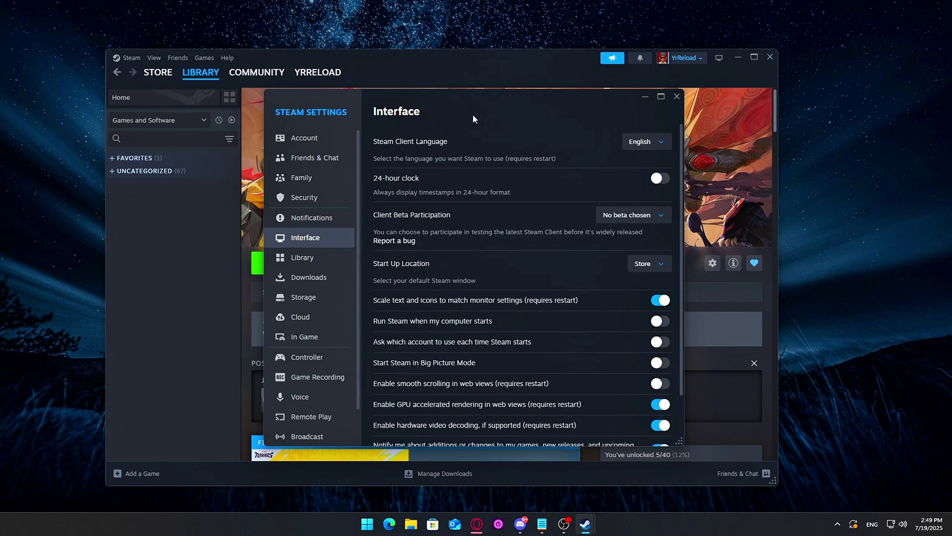
left_click_drag(473, 119, 459, 113)
scroll(446, 248, "down", 2)
left_click(295, 272)
scroll(403, 236, "down", 5)
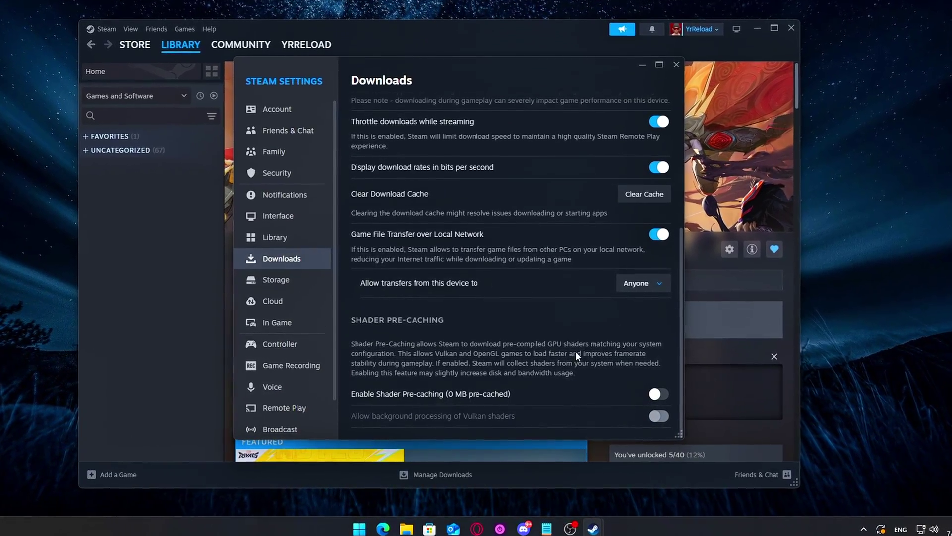
left_click(659, 393)
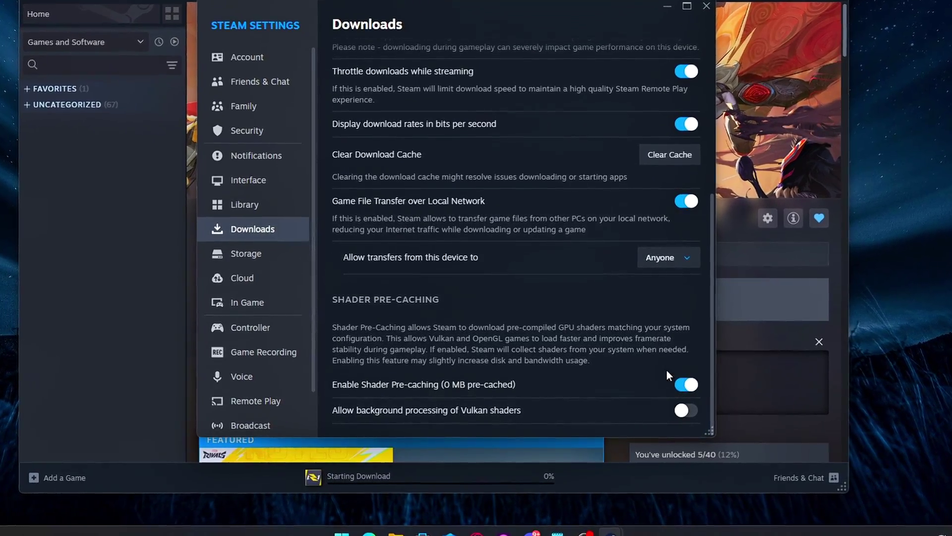
left_click(669, 378)
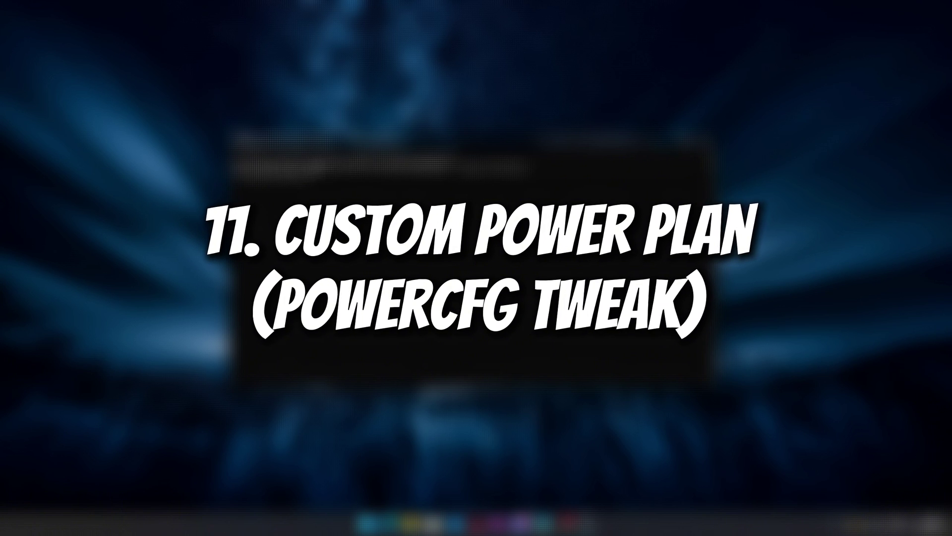
Try powercfg -duplicatescheme SCHEME_MIN in a regular Command Prompt, then close it.
left_click_drag(575, 144, 584, 145)
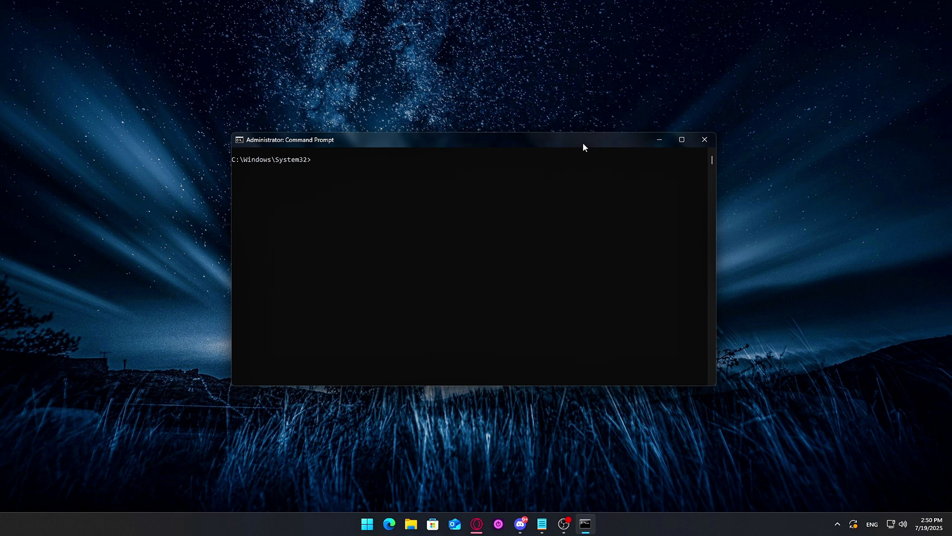
type("powercfg -duplicatescheme SCHEME_MIN")
key("Return")
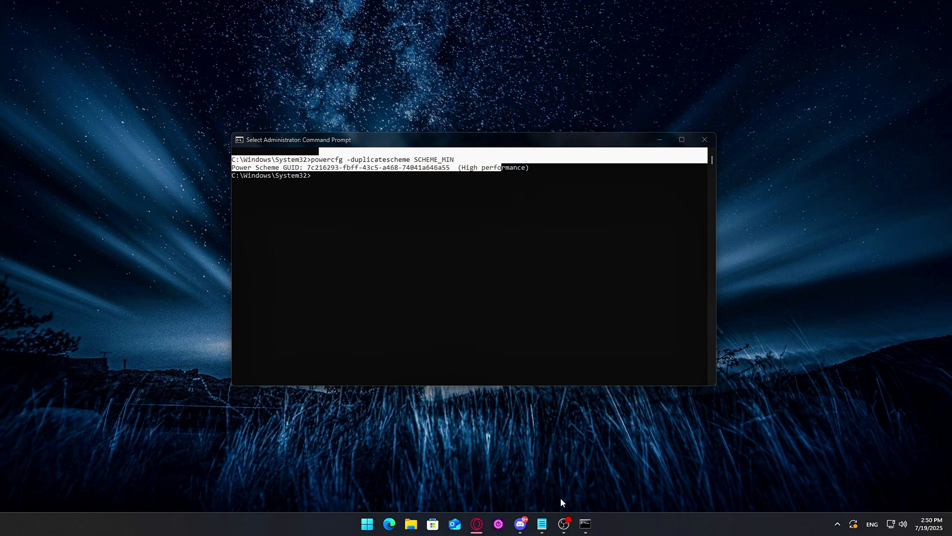
key("alt+F4")
Duplicate the High performance plan with powercfg -duplicatescheme SCHEME_MIN in an administrator Command Prompt.
key("super")
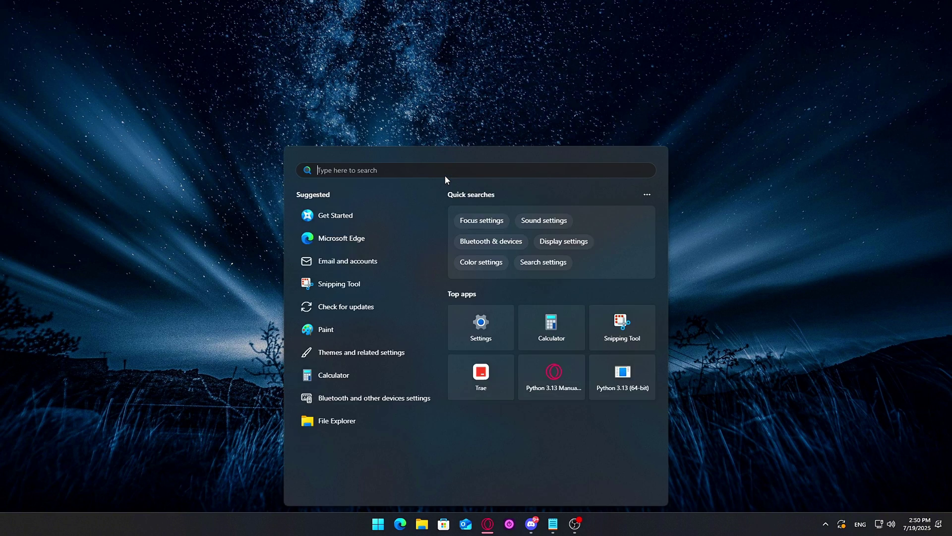
type("cmd")
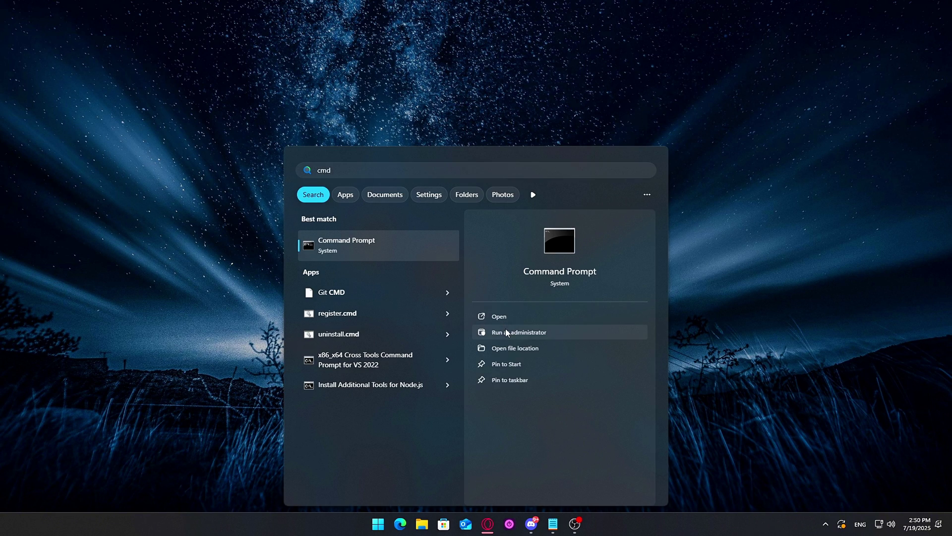
left_click(506, 332)
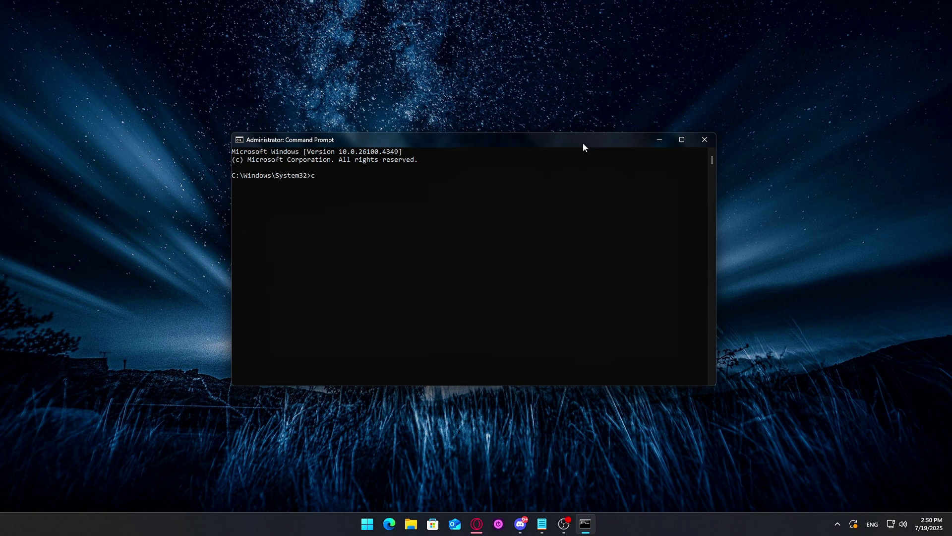
type("powercfg -duplicatescheme SCHEME_MIN")
key("Return")
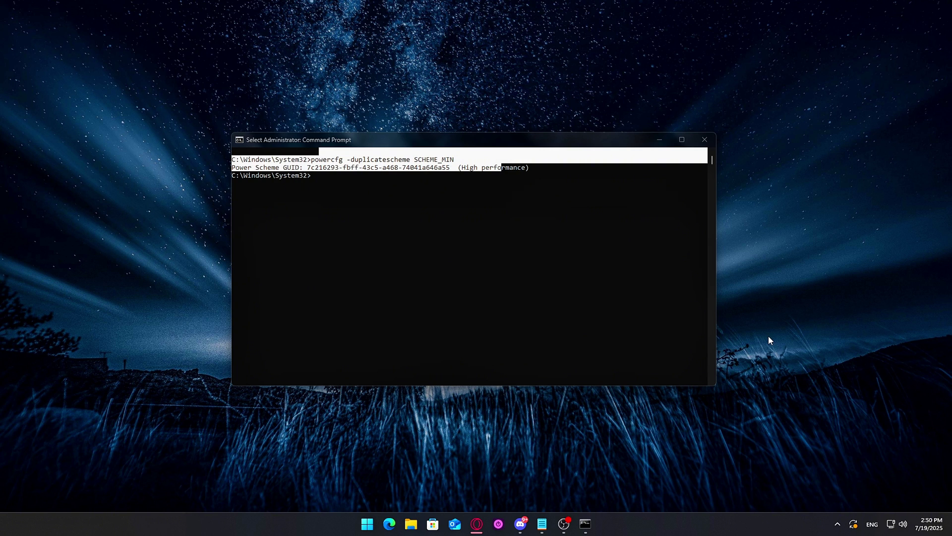
Set the plugged-in standby timeout to 0 with powercfg and clear the console.
key("Escape")
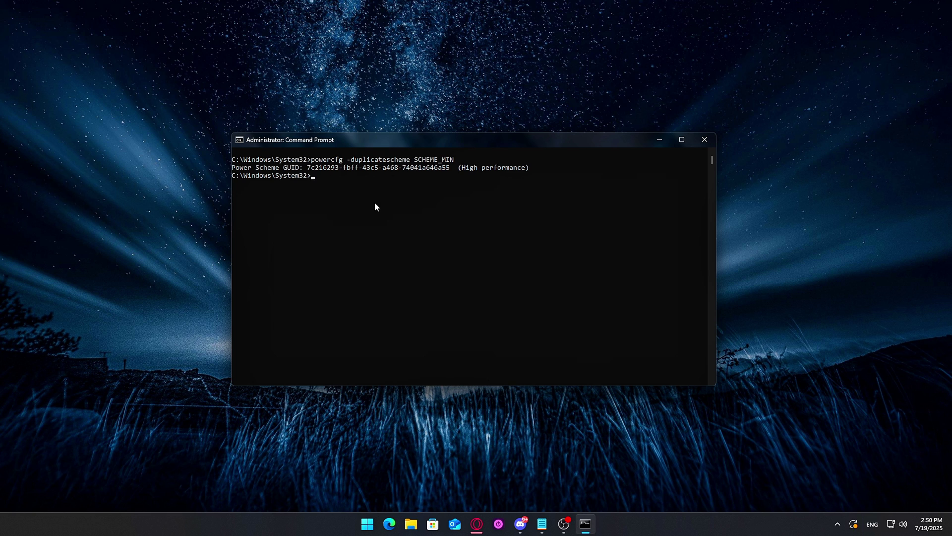
right_click(374, 201)
left_click_drag(487, 179, 481, 199)
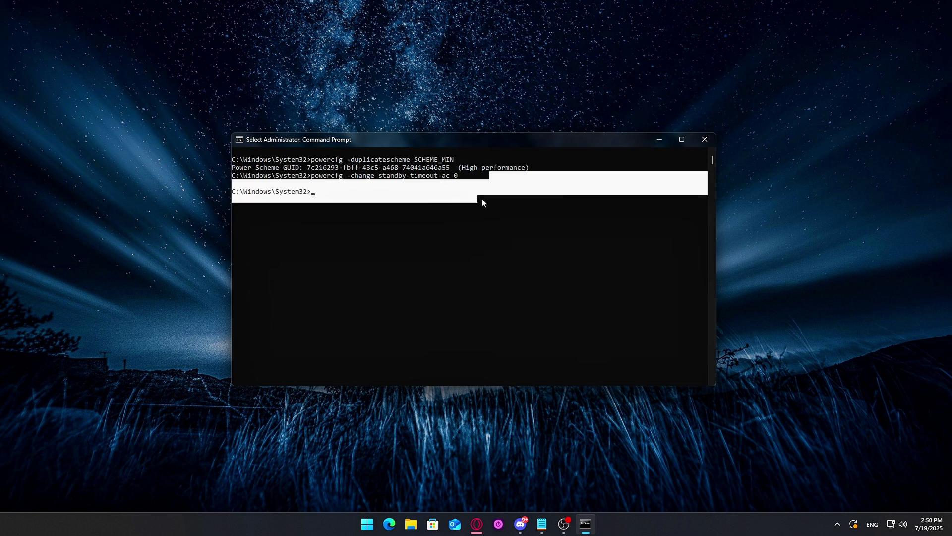
type("cls")
key("Return")
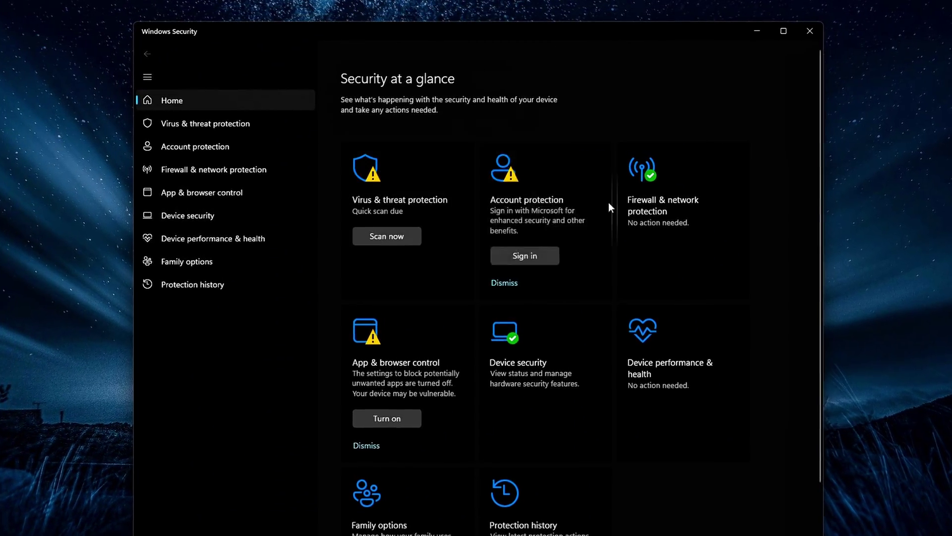
Browse to the Virus & threat protection settings in Windows Security.
left_click(400, 218)
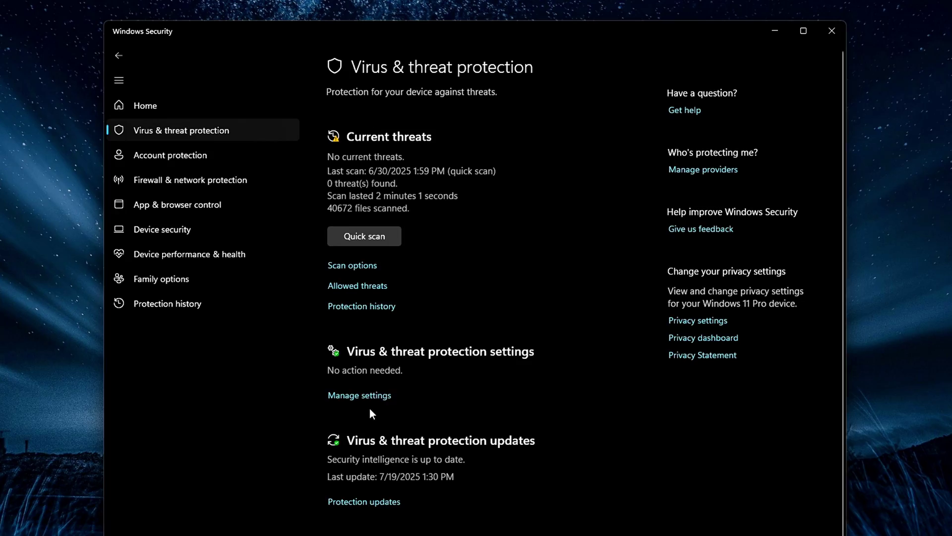
left_click(359, 395)
scroll(595, 355, "down", 5)
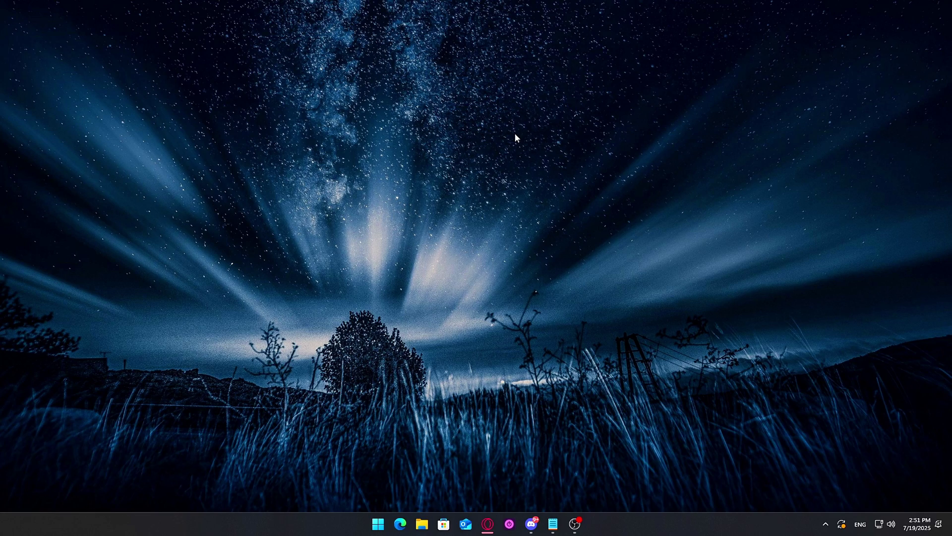
Relaunch Windows Security and scroll the virus protection settings to Cloud-delivered protection.
key("super+s")
type("windows security")
key("ctrl+BackSpace")
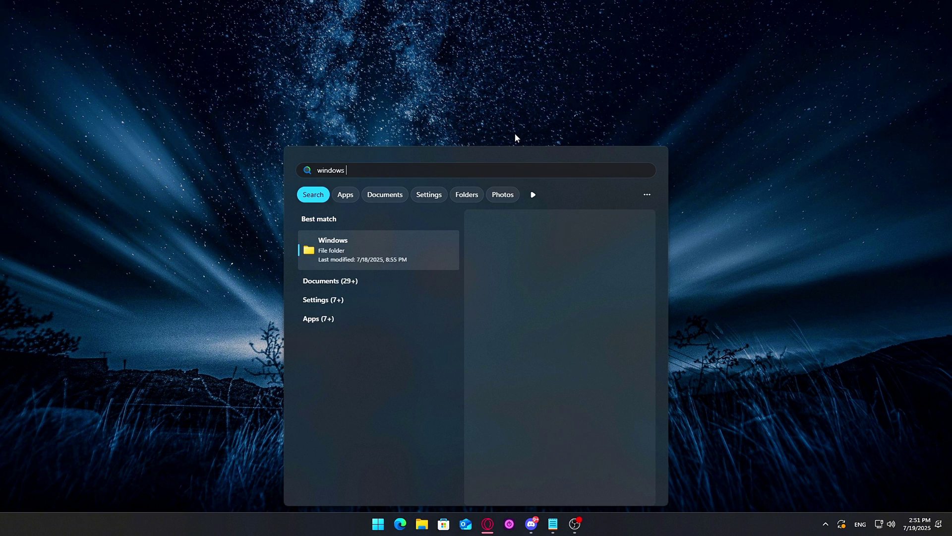
type("security")
key("Return")
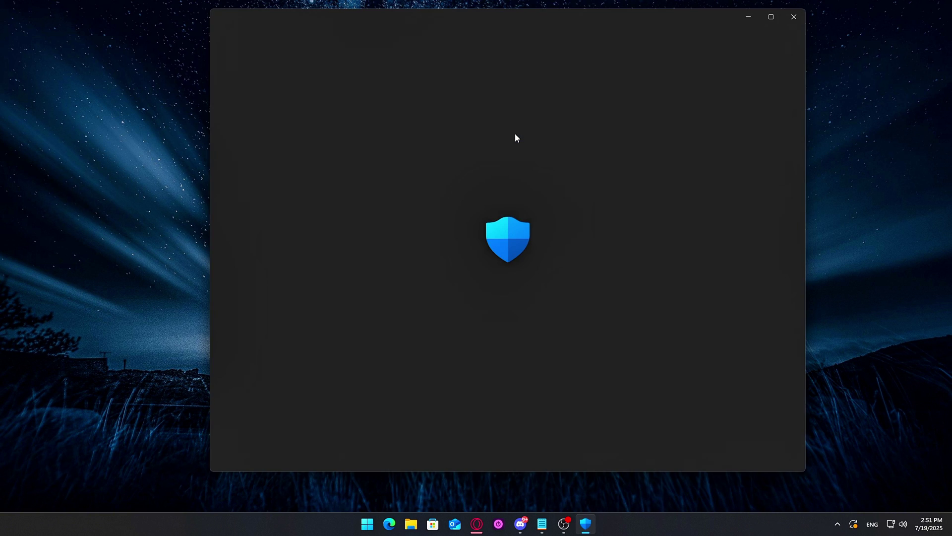
left_click_drag(577, 26, 557, 35)
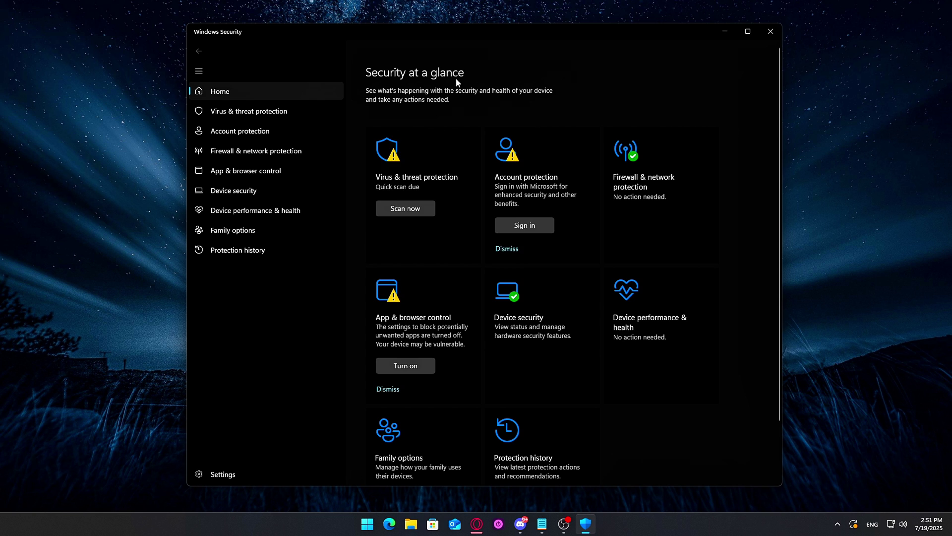
left_click(424, 183)
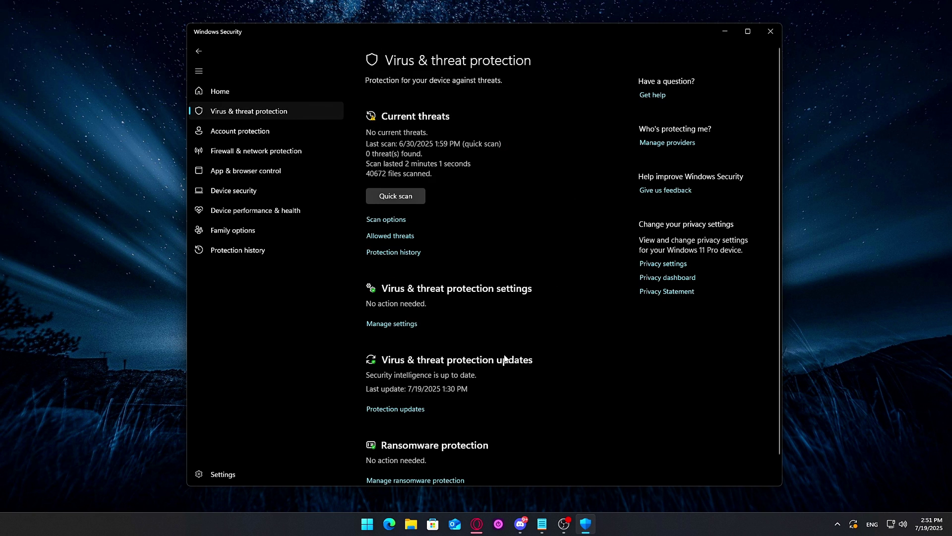
left_click(392, 323)
scroll(576, 273, "down", 5)
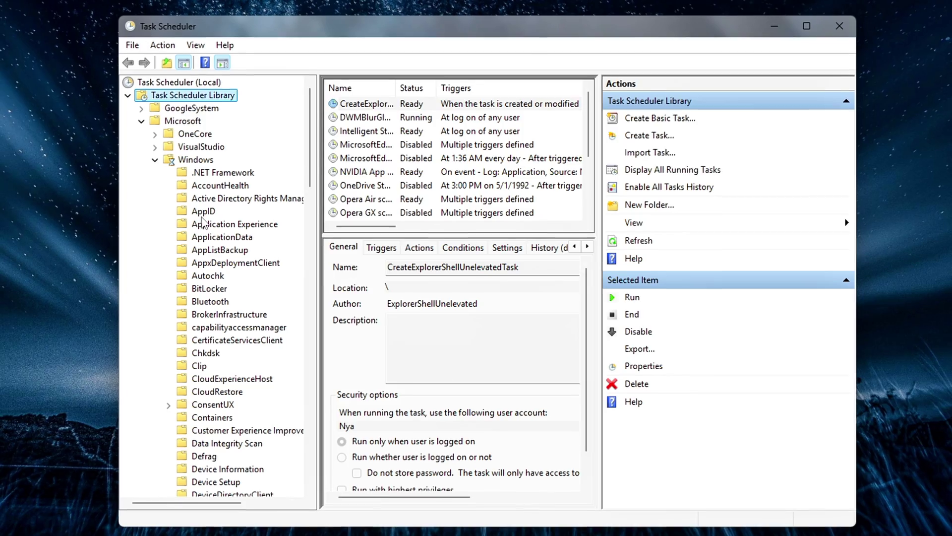
Try disabling SdbinstMergeDbTask under Application Experience and dismiss the permission-denied error.
left_click(246, 225)
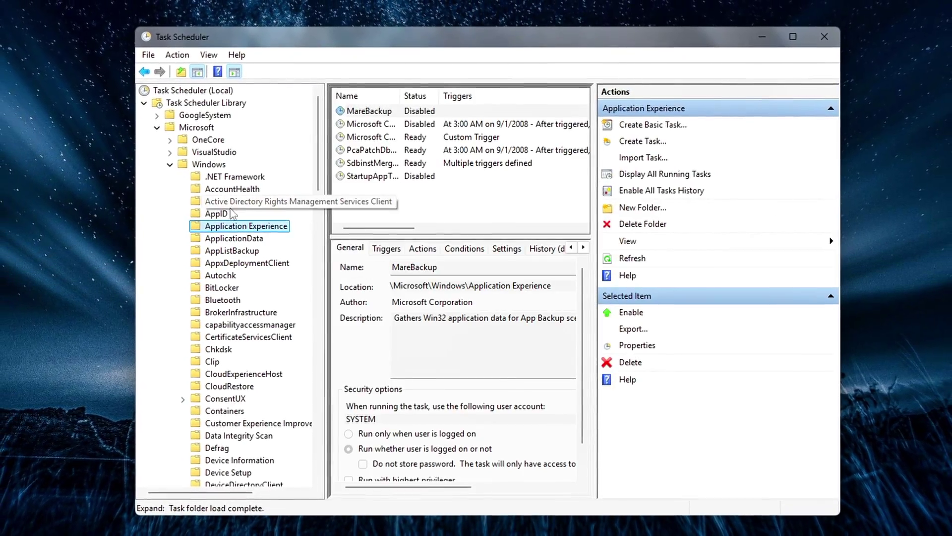
left_click(374, 176)
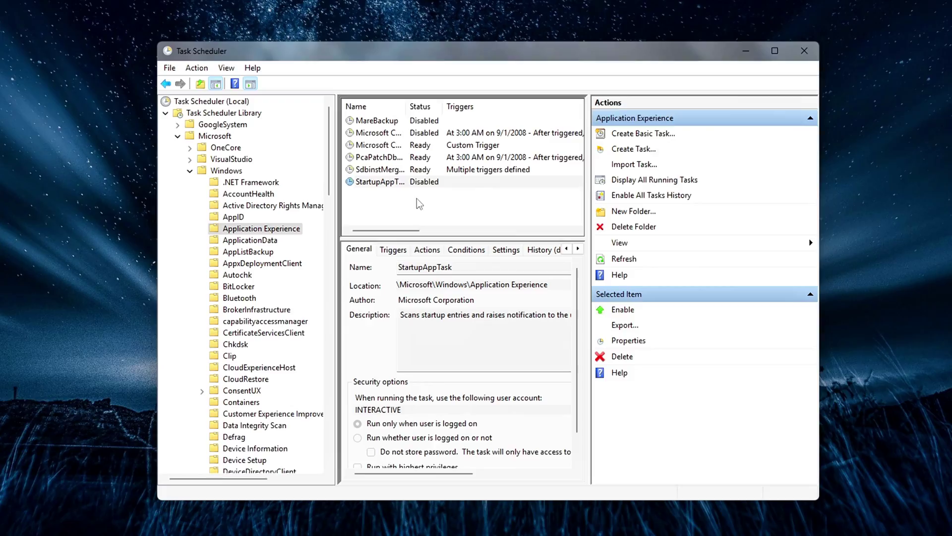
left_click(419, 181)
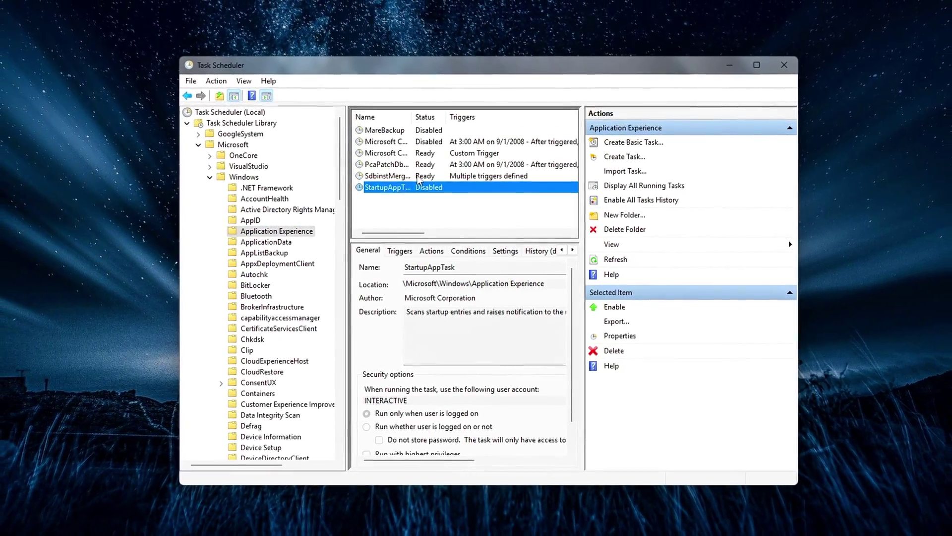
right_click(417, 177)
left_click(445, 209)
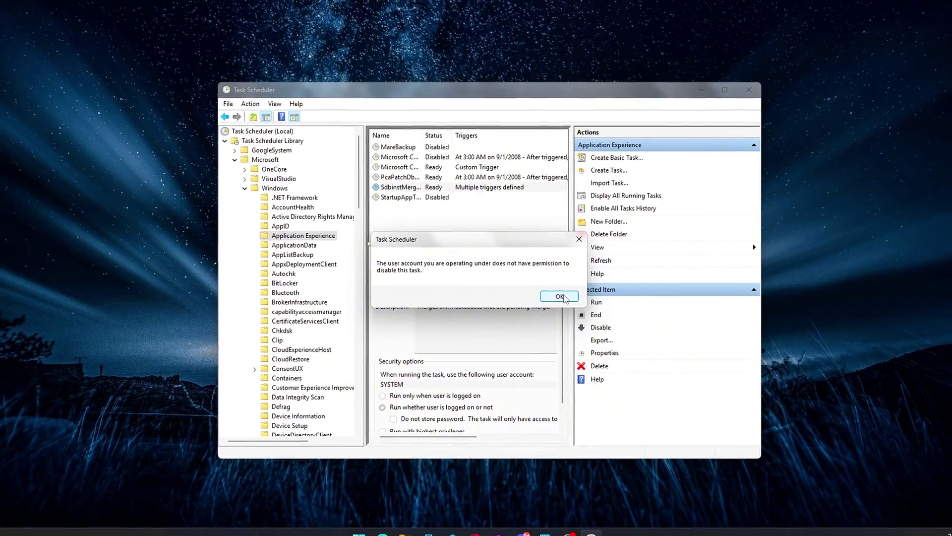
left_click(563, 297)
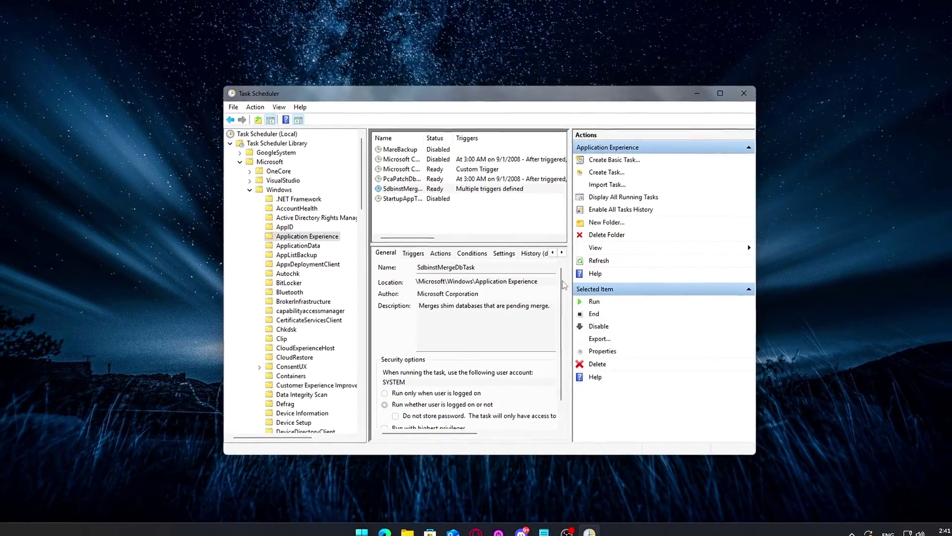